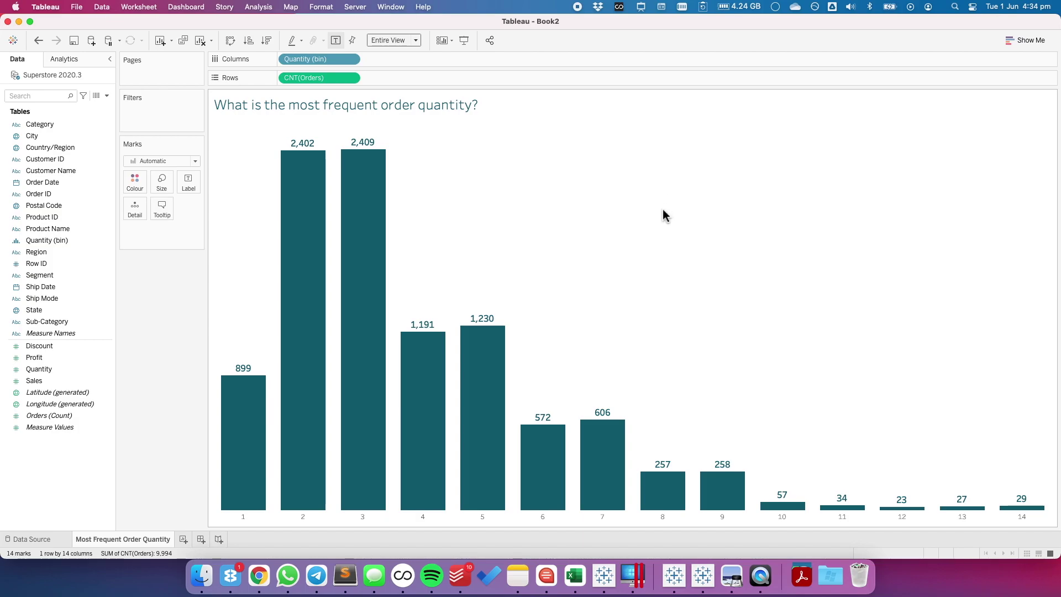
Step: Start a new blank workbook, Book3, with an empty Sheet 1
mouse_move(369, 149)
key(super+n)
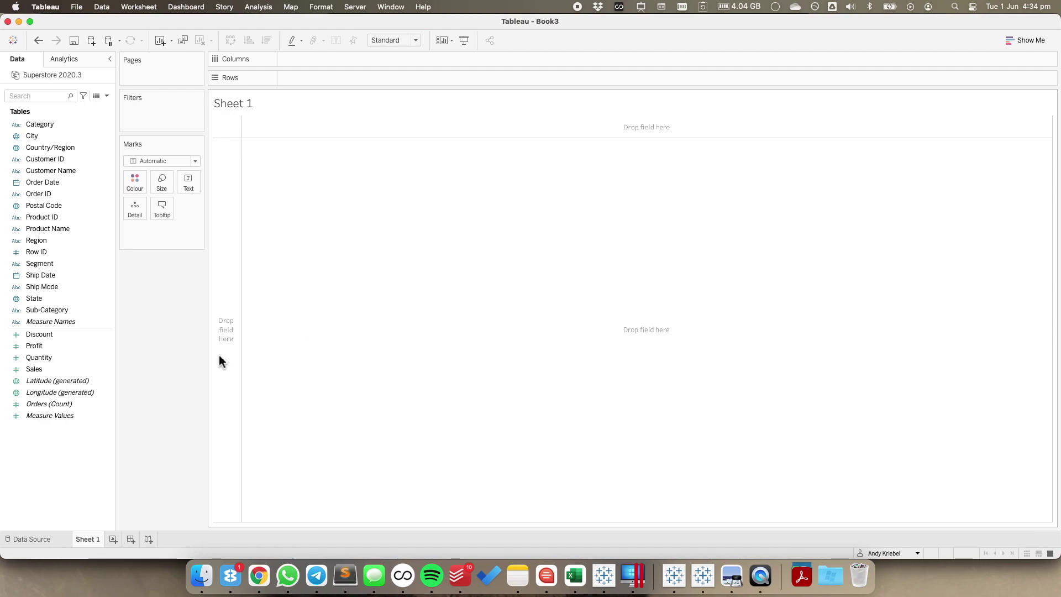
Step: Create a Quantity (bin) field with a bin size of 1
right_click(55, 359)
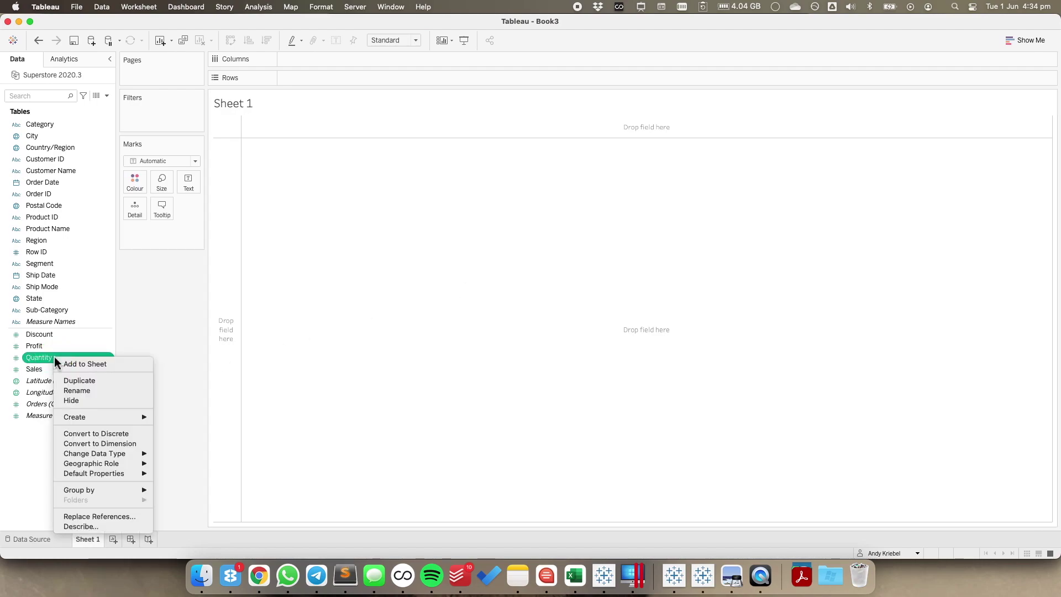
mouse_move(120, 417)
click(175, 439)
click(392, 257)
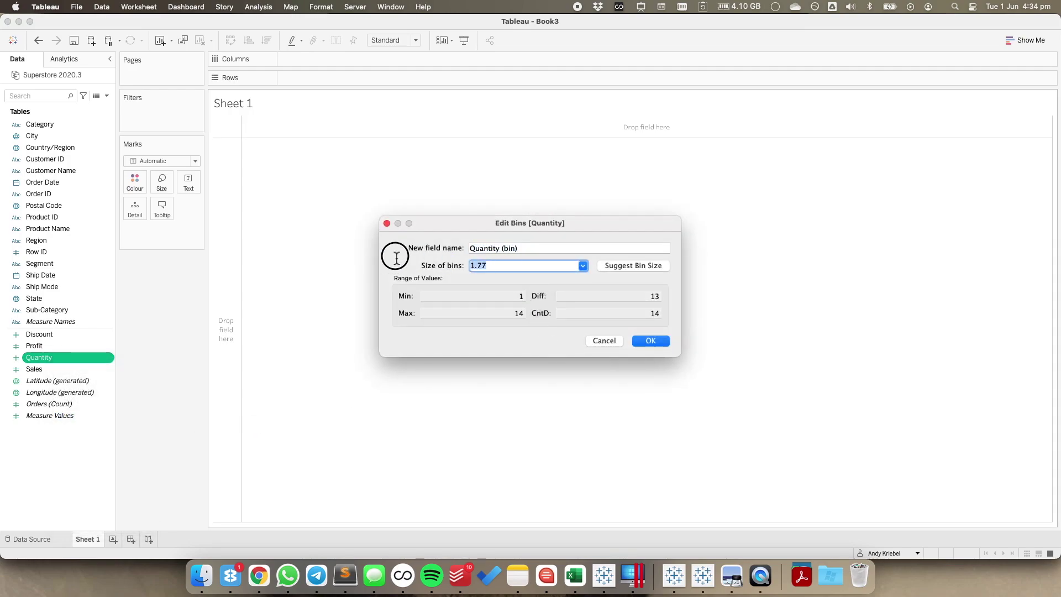
text(1)
click(652, 340)
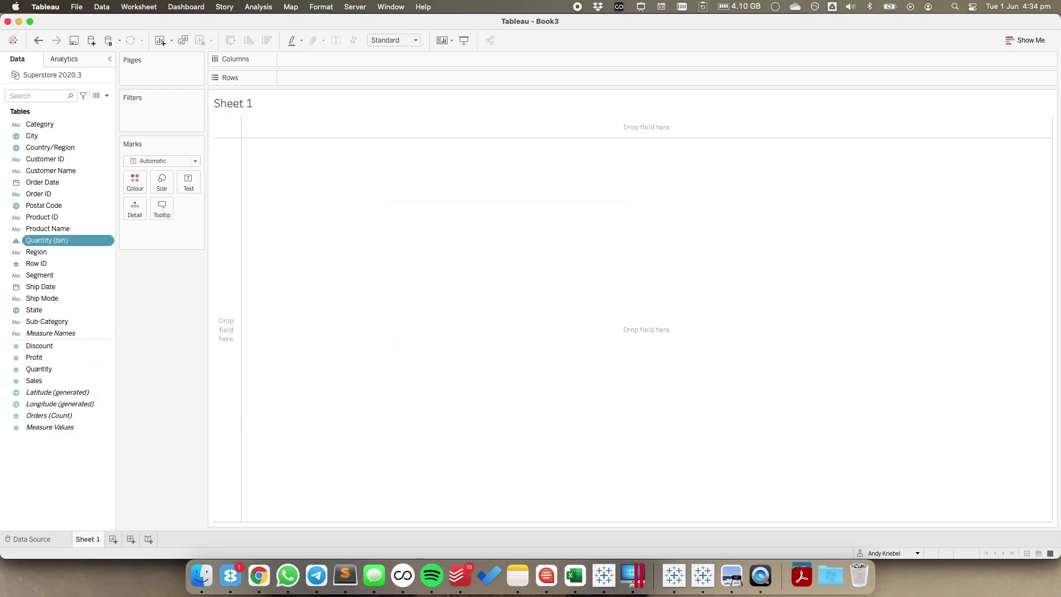
Step: Chart labelled order counts per Quantity (bin), then add a new sheet
drag(52, 243, 330, 63)
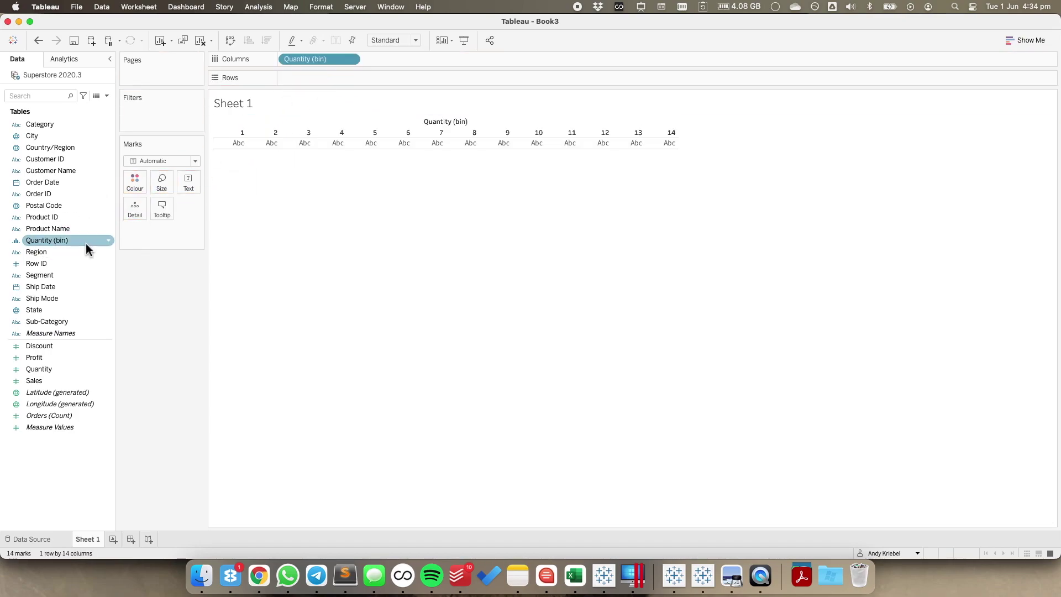
click(40, 382)
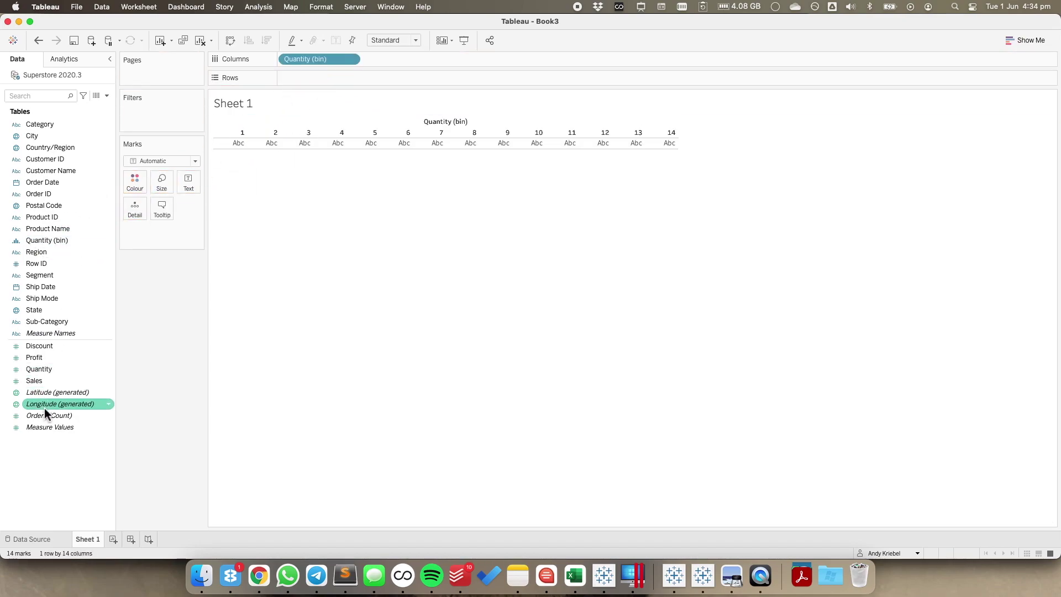
drag(45, 415, 316, 81)
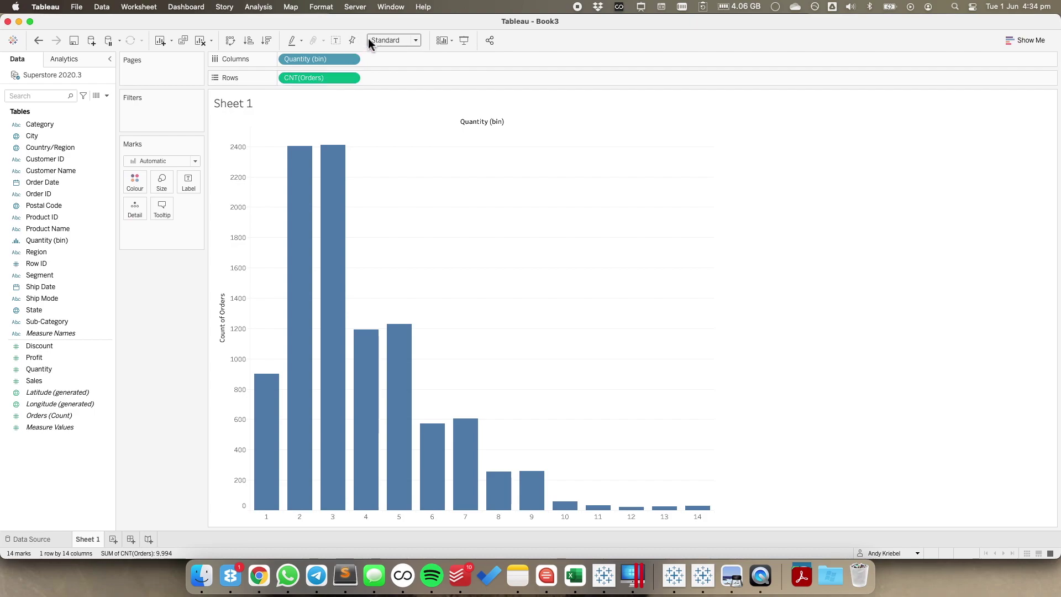
click(336, 41)
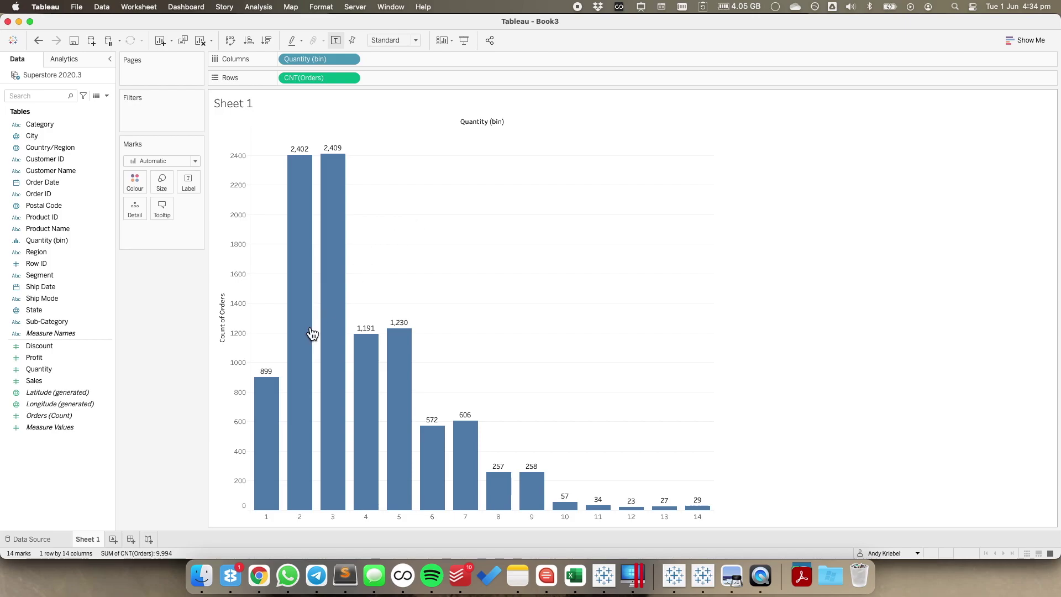
click(113, 539)
Step: Put Quantity on Columns as a discrete dimension
click(39, 371)
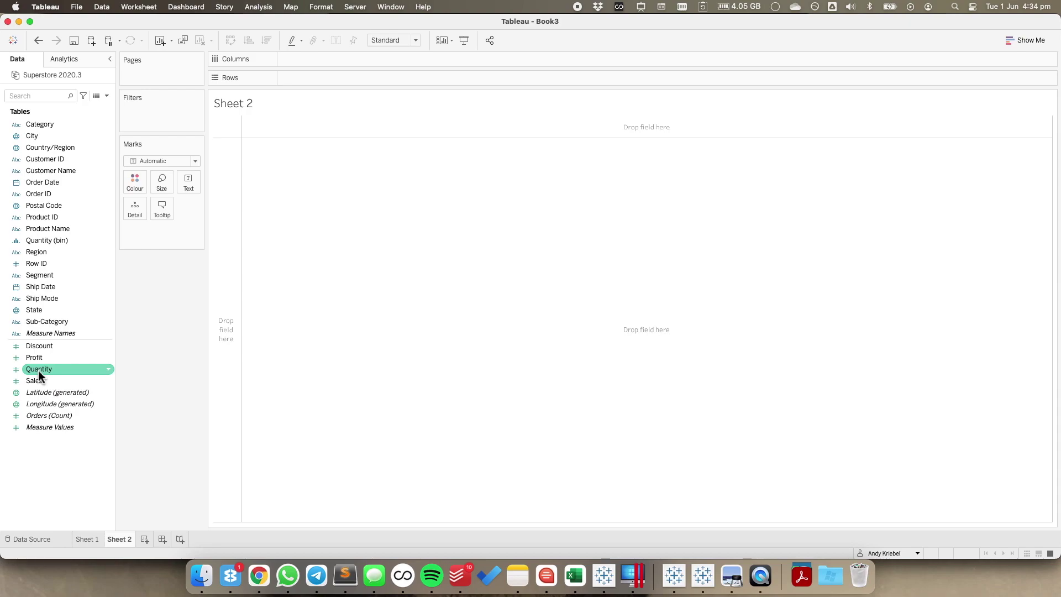
drag(38, 370, 310, 62)
click(350, 59)
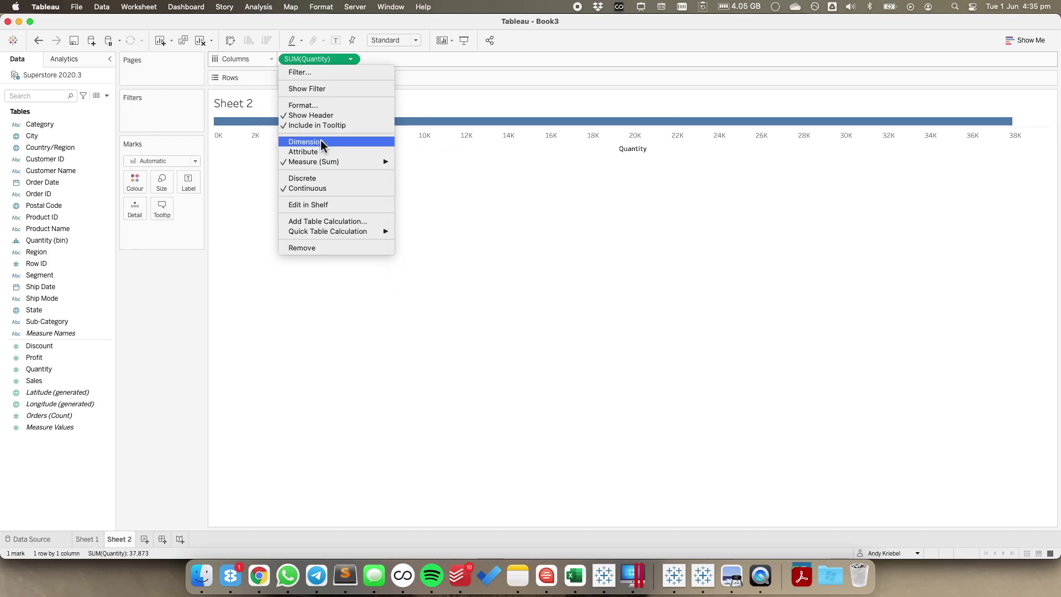
click(301, 142)
click(354, 59)
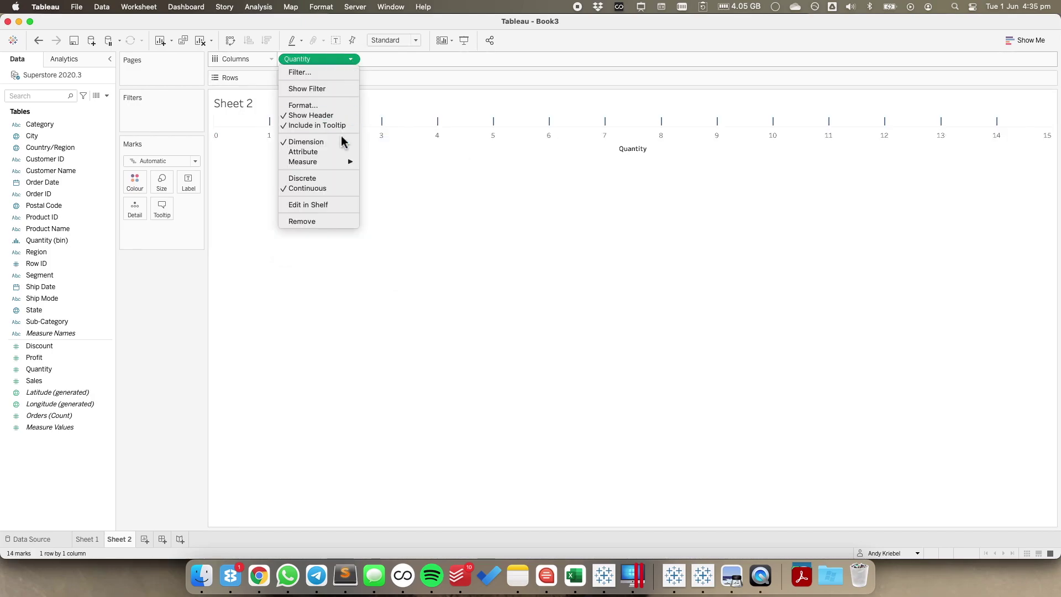
click(325, 176)
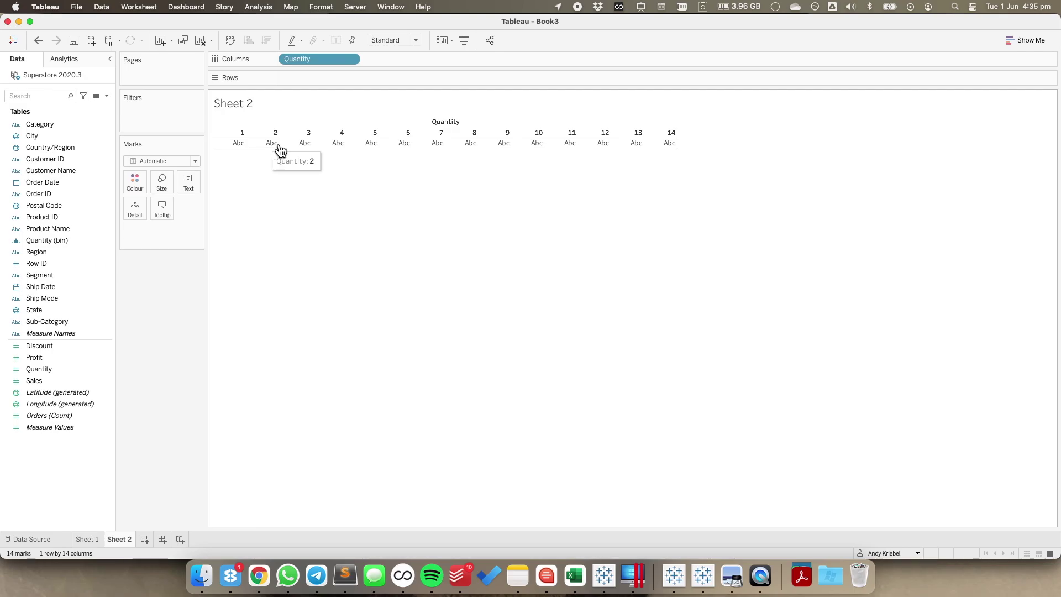
Step: Add Orders (Count) to Rows with mark labels, then add Sheet 3
click(88, 539)
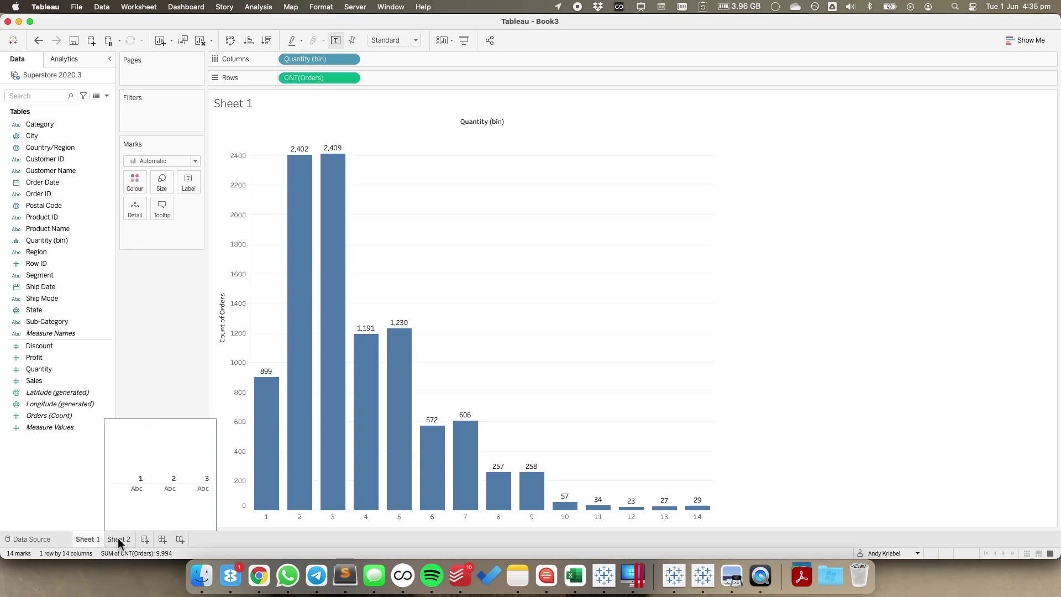
click(118, 540)
drag(56, 415, 301, 75)
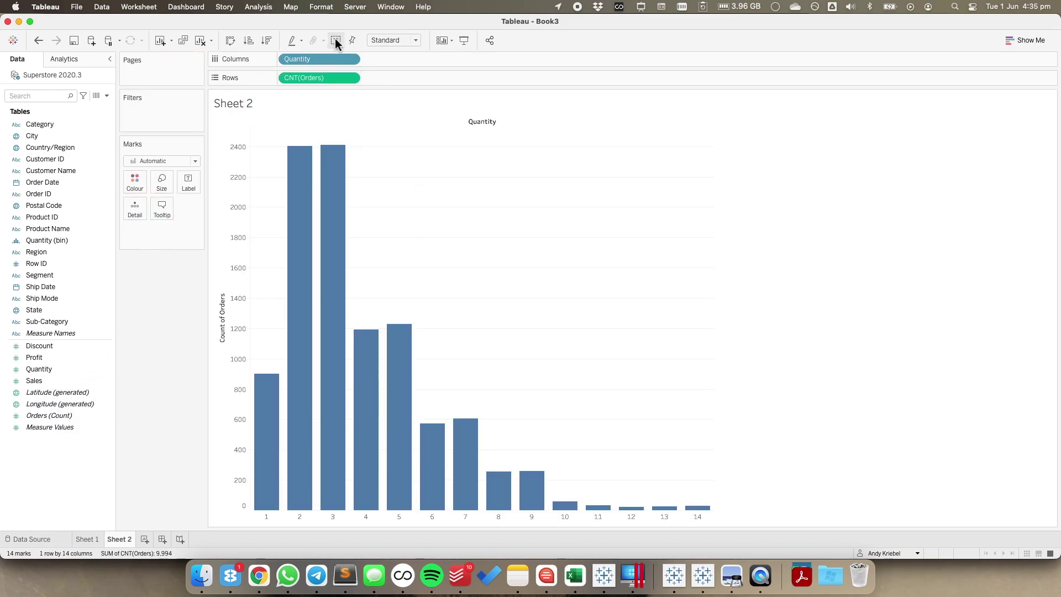
click(336, 41)
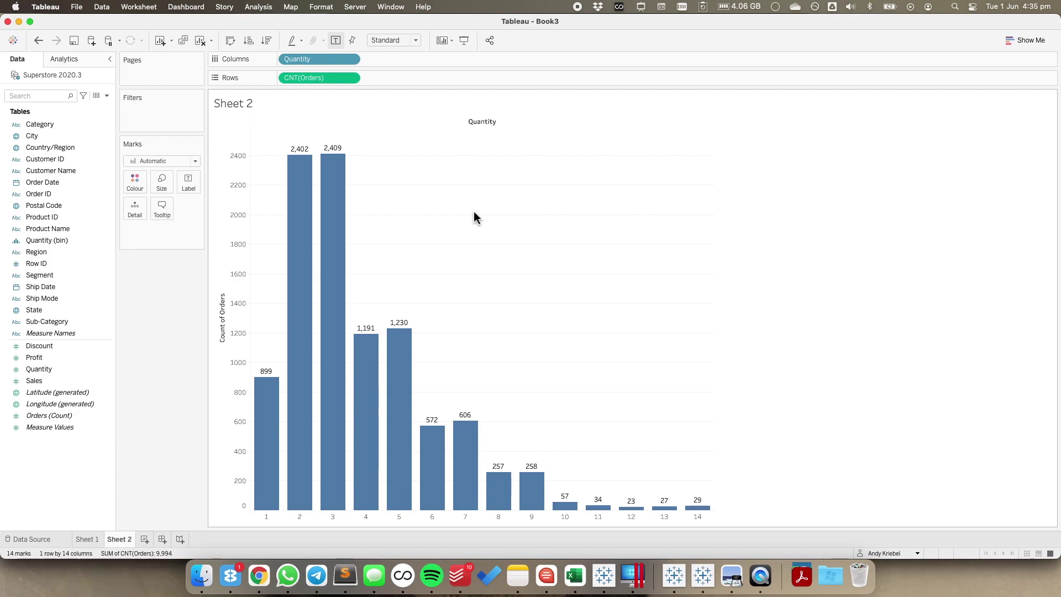
mouse_move(329, 165)
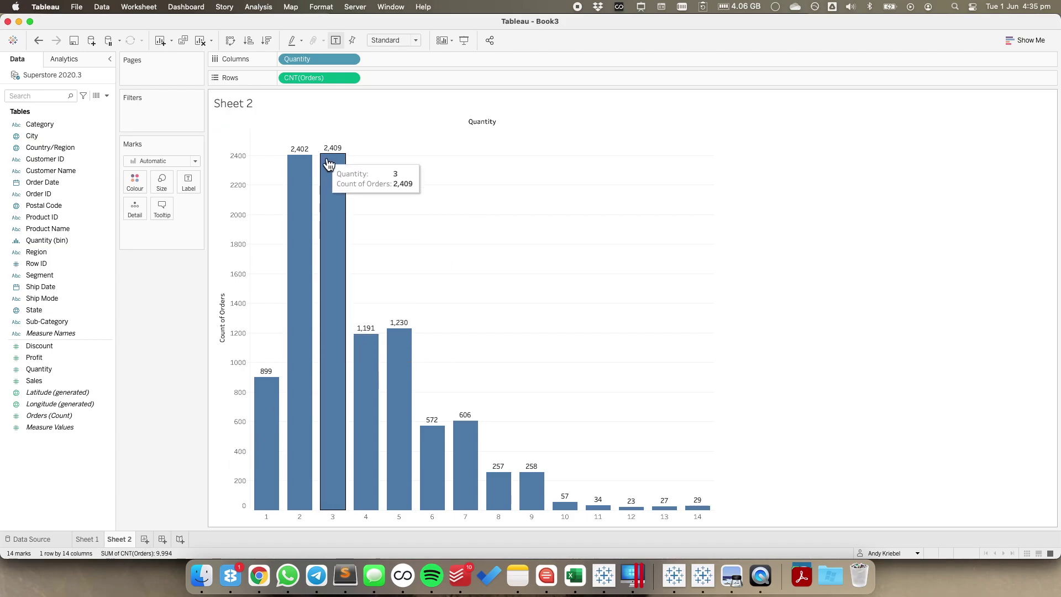
click(143, 540)
Step: Create a new calculated field named Max Order Quantity
click(107, 96)
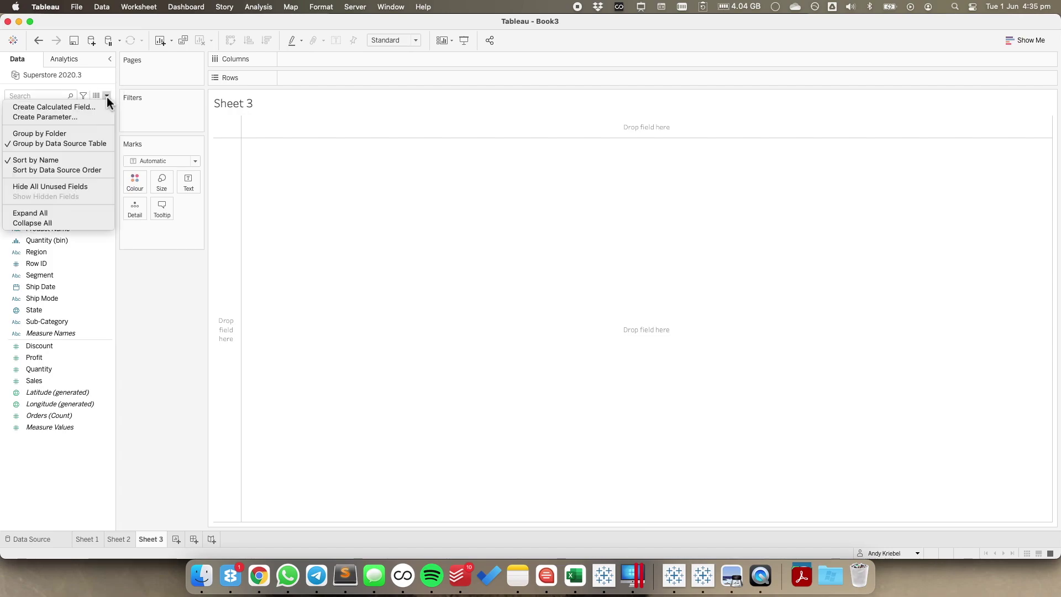
click(101, 107)
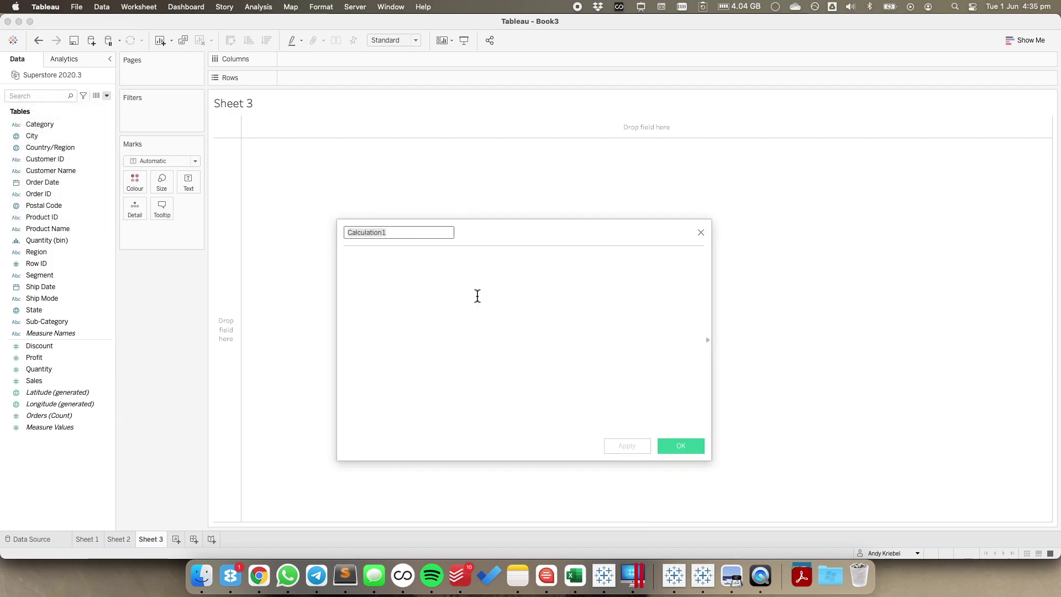
text(Ma)
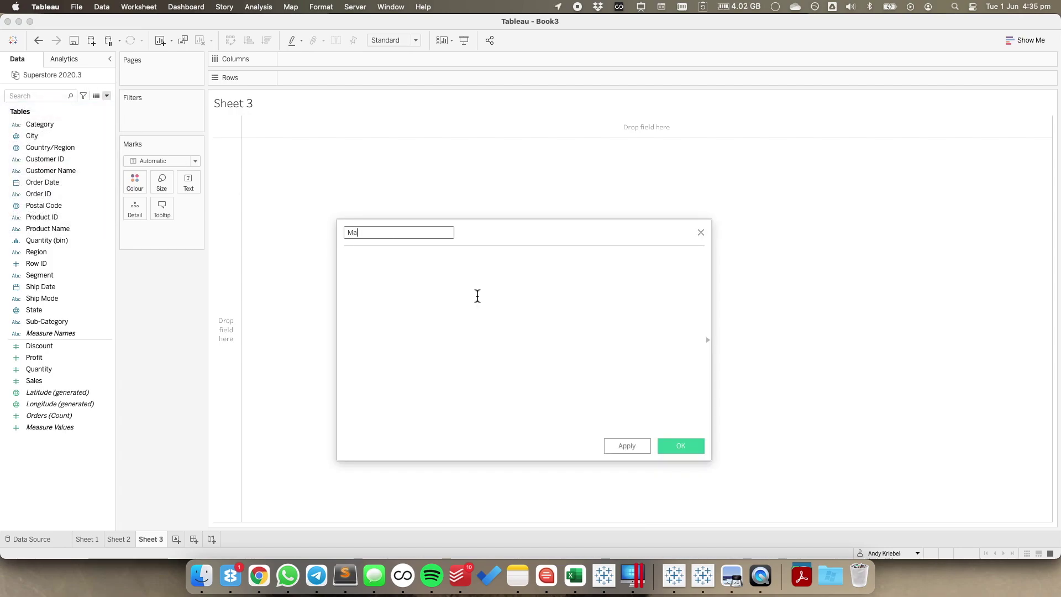
text(x Order Quan)
text(itt)
key(BackSpace)
key(BackSpace)
key(BackSpace)
text(tity)
key(Tab)
Step: Enter the formula { FIXED [Quantity] : SUM(1) } and save the field
text({ FIXED )
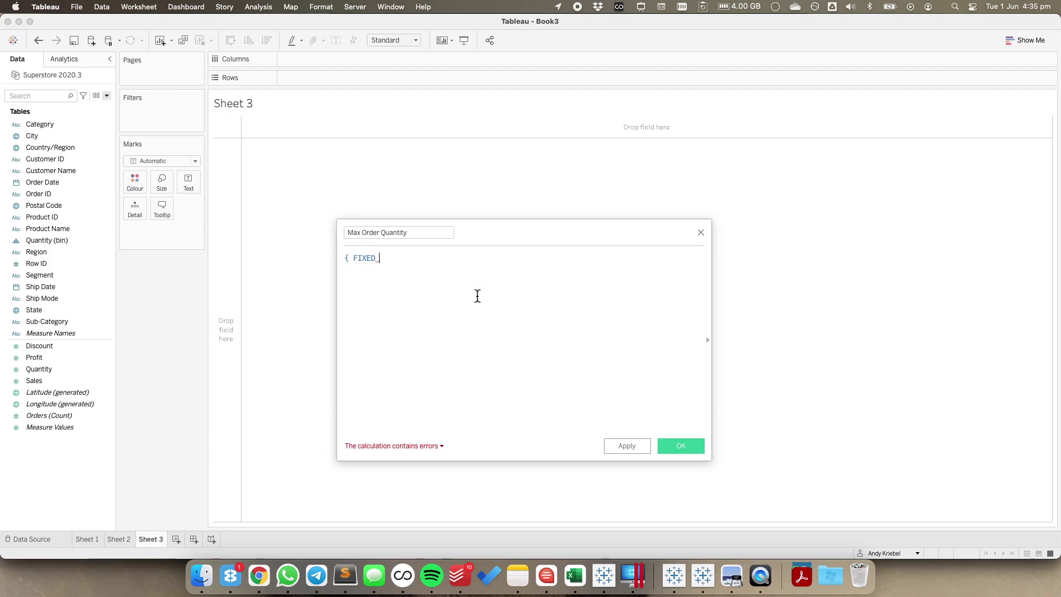
text(or)
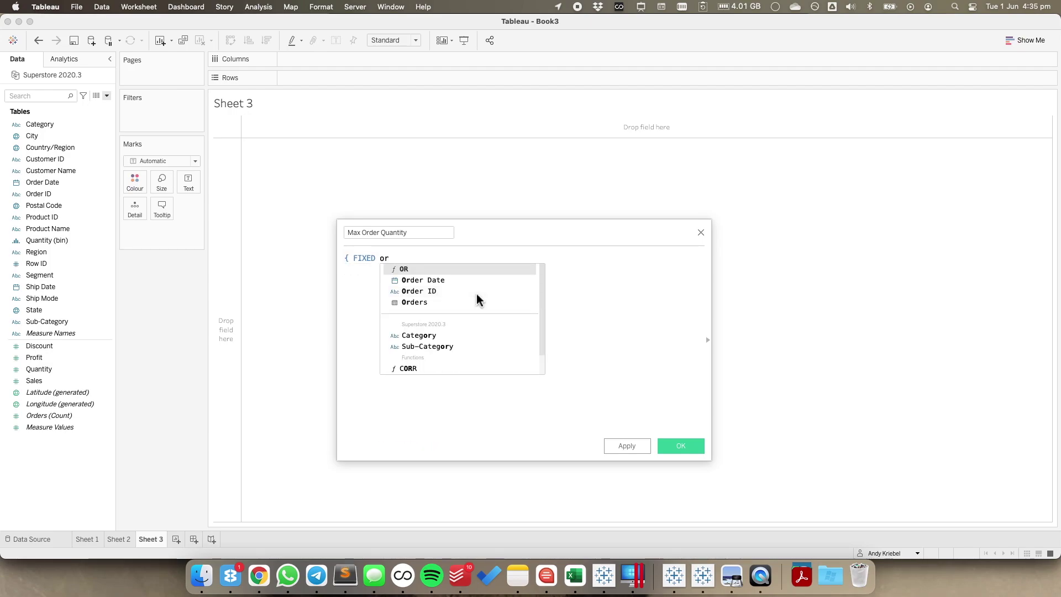
key(BackSpace)
key(BackSpace)
text(qua)
key(Return)
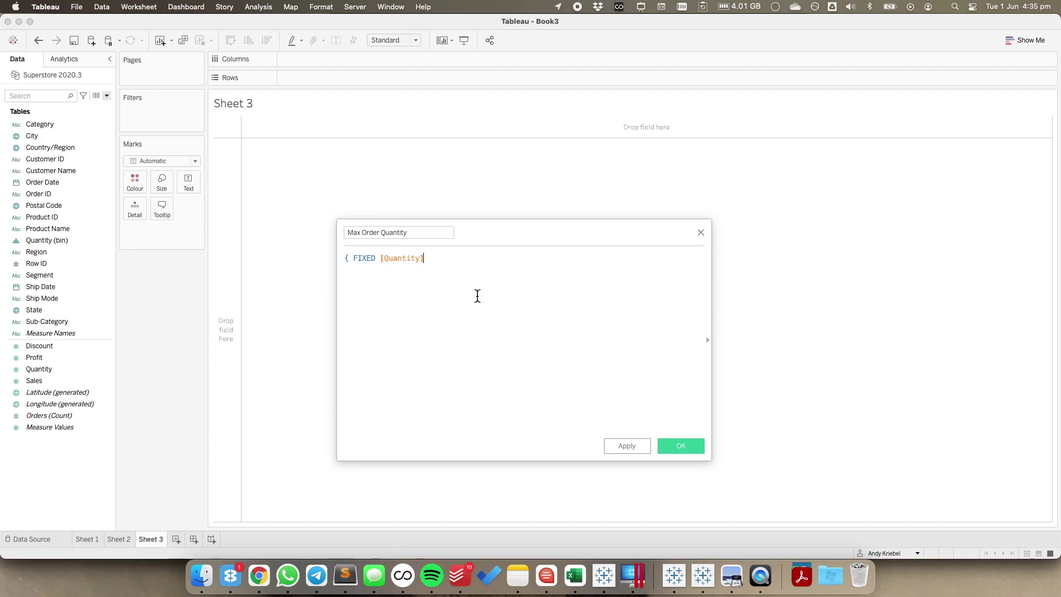
text(,)
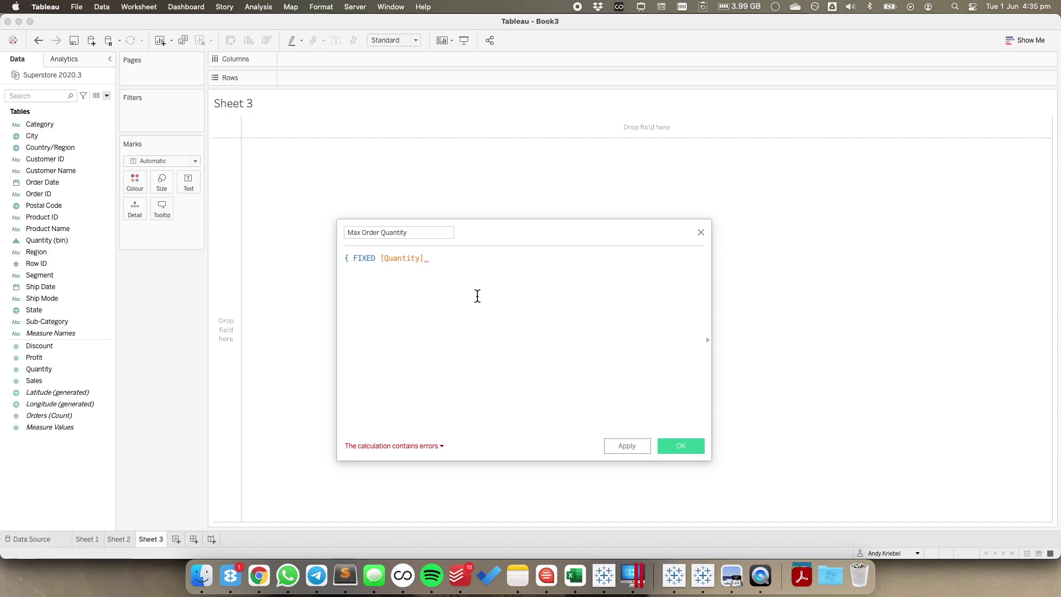
key(BackSpace)
text(: SUM(1))
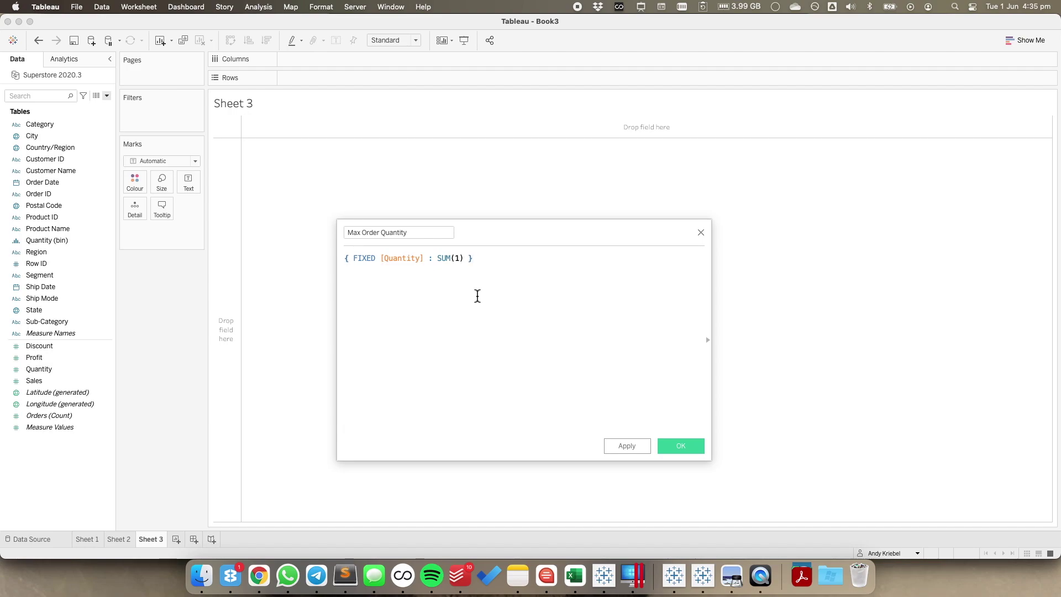
click(672, 446)
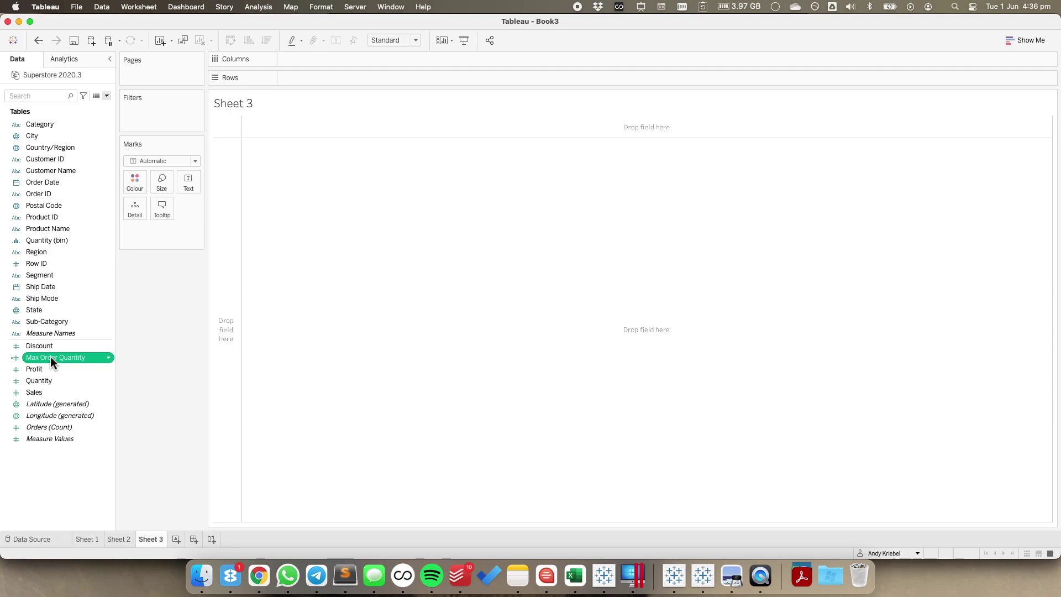
Step: Chart Max Order Quantity on Rows against discrete Quantity dimension bars 1–14
drag(51, 357, 335, 88)
mouse_move(266, 220)
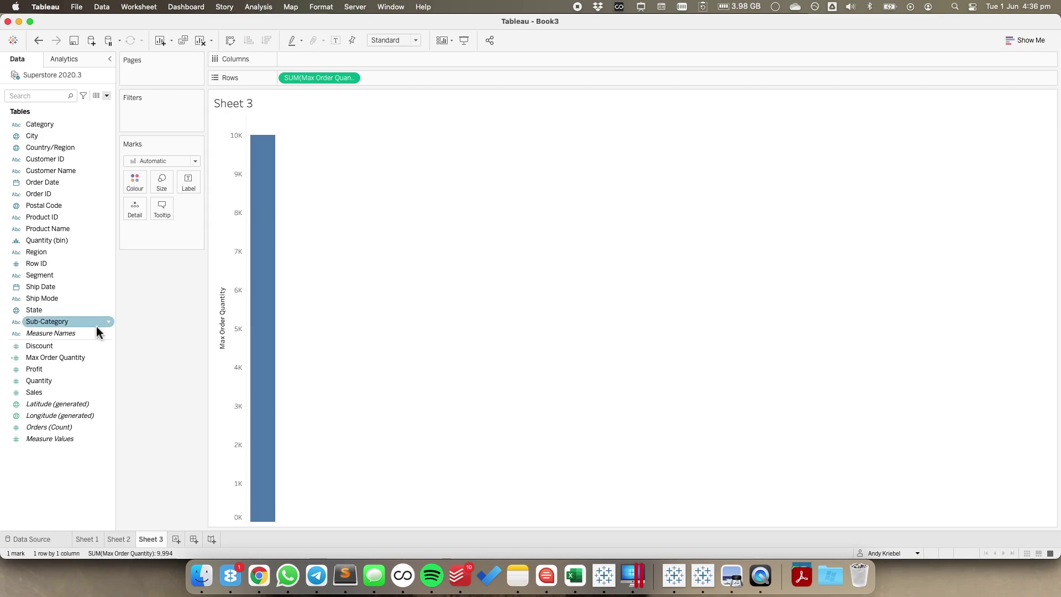
drag(65, 383, 343, 63)
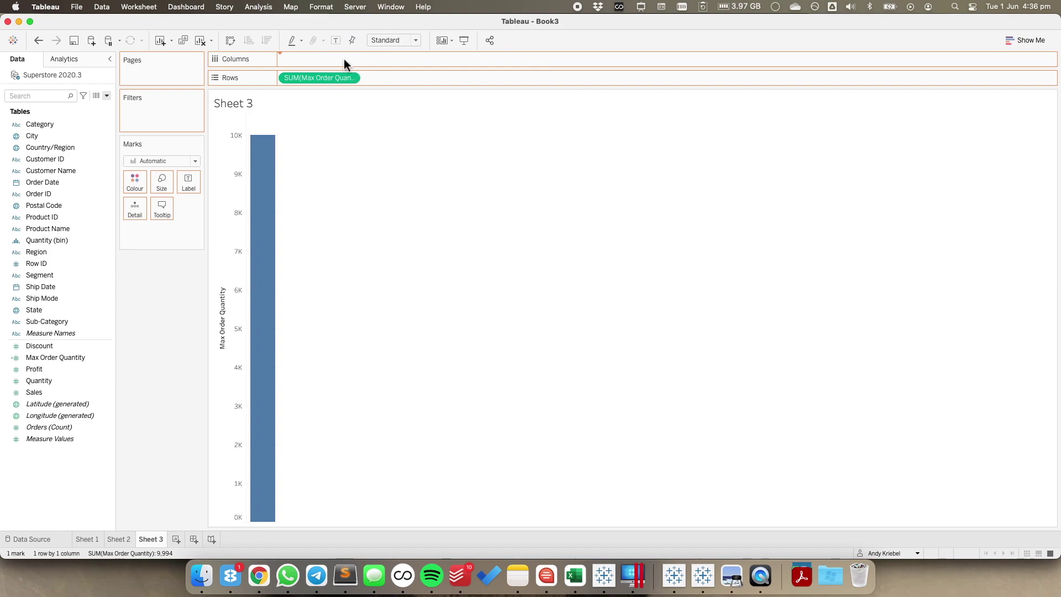
click(352, 60)
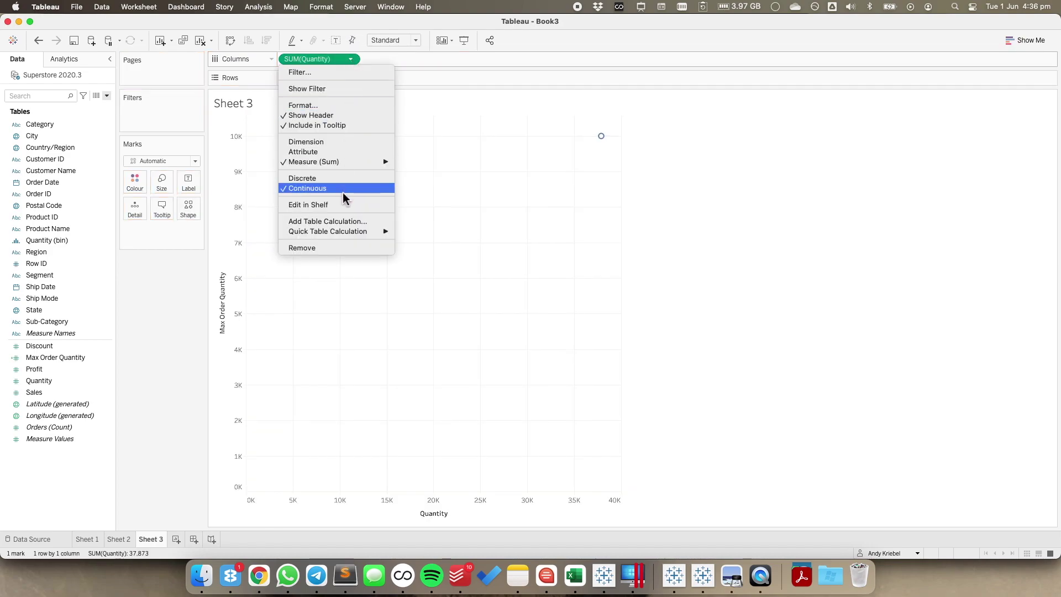
click(326, 142)
click(353, 58)
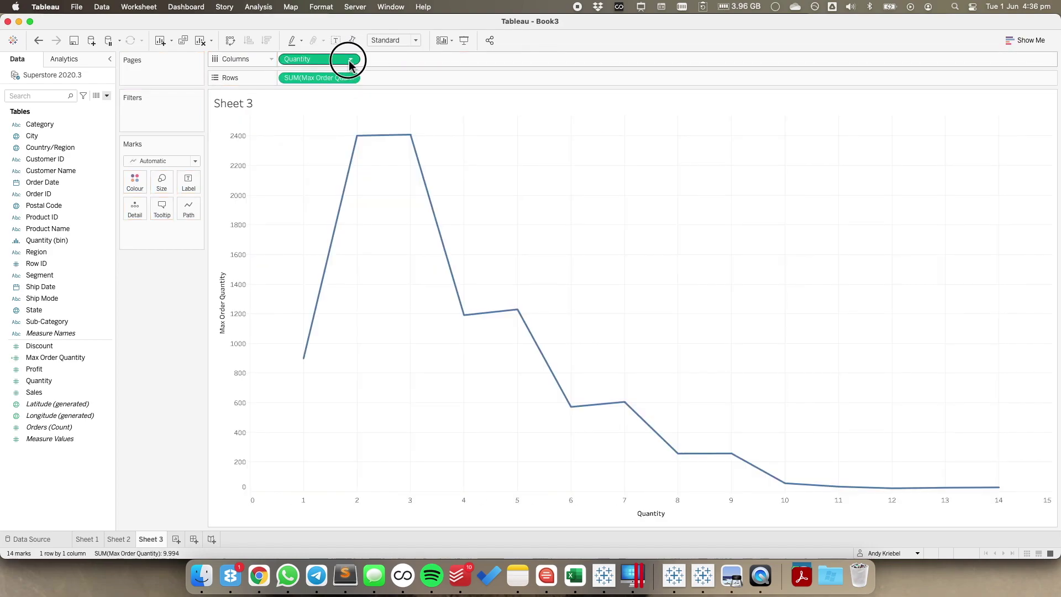
click(321, 175)
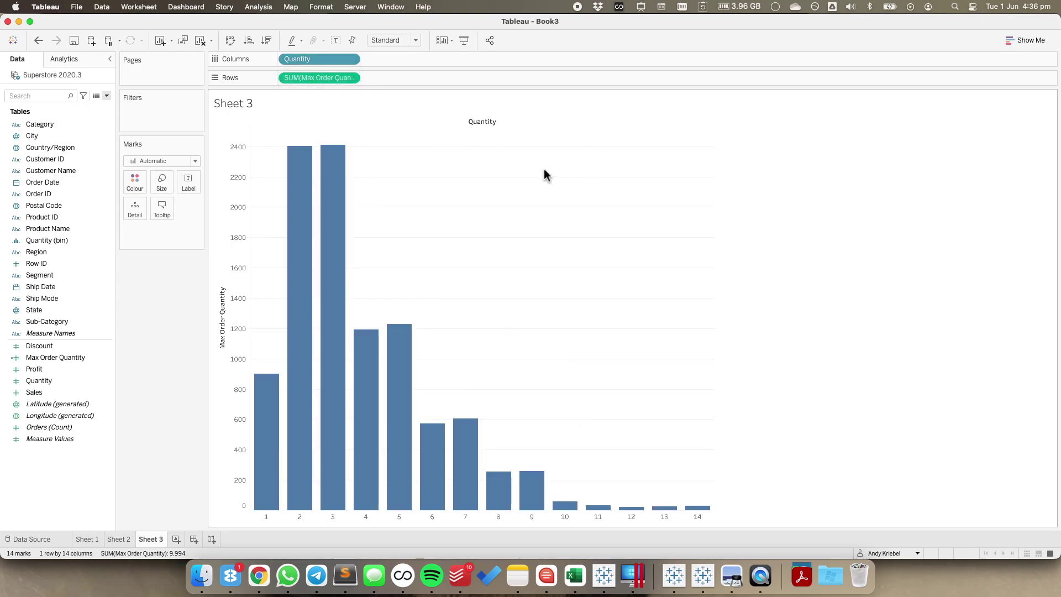
mouse_move(340, 208)
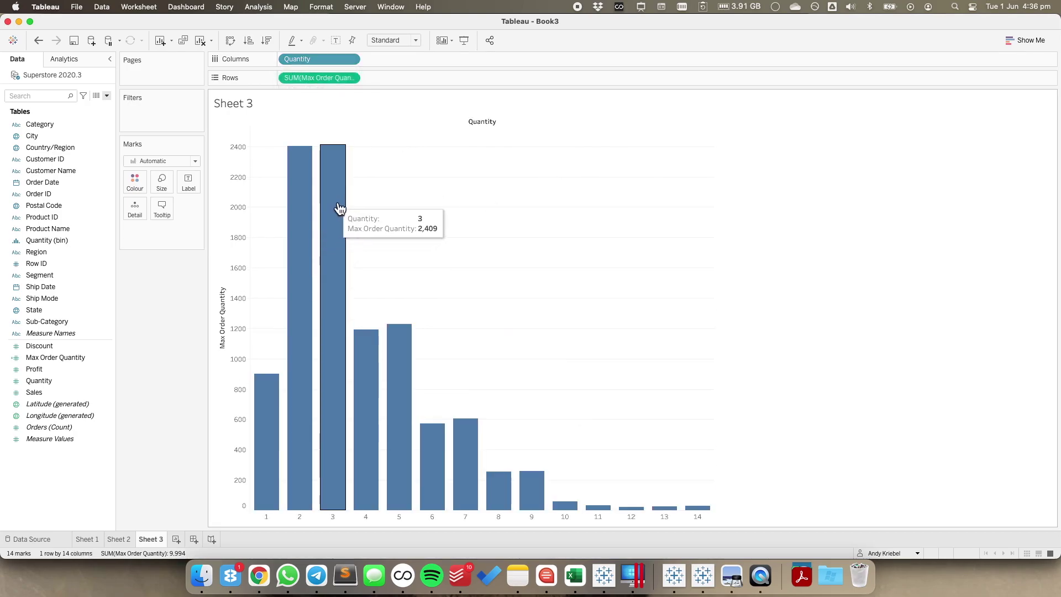
right_click(50, 364)
Step: Edit Max Order Quantity to { MAX({ FIXED [Quantity] : SUM(1) }) } and save
click(71, 177)
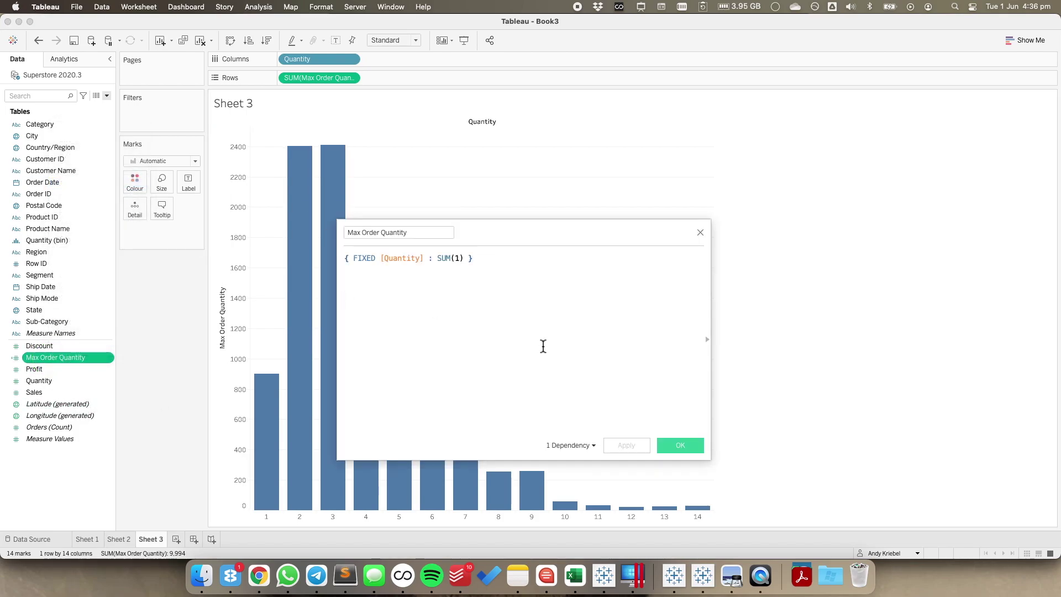
key(Return)
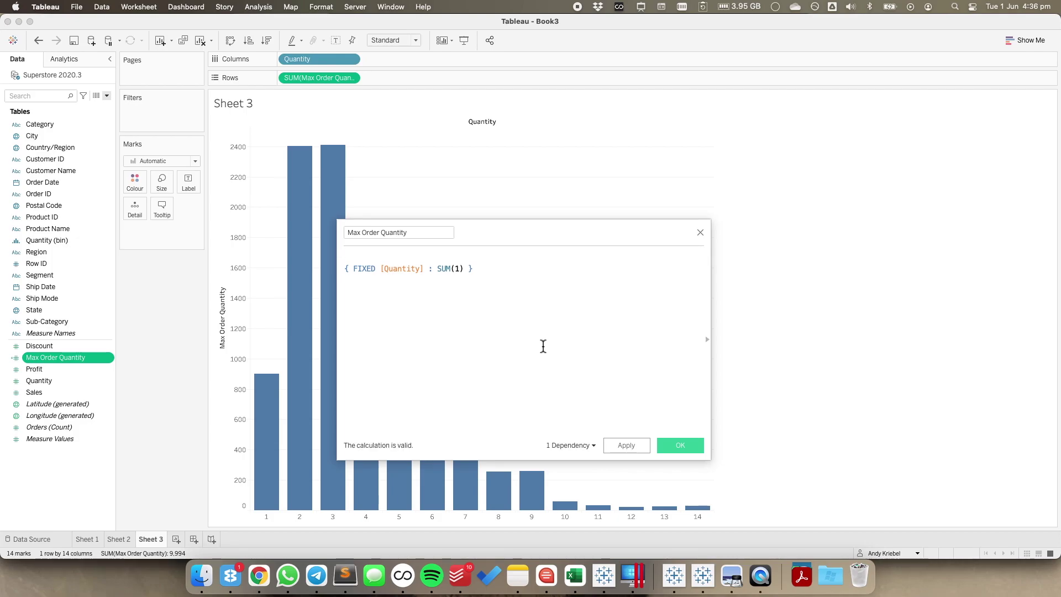
text({ MAX()
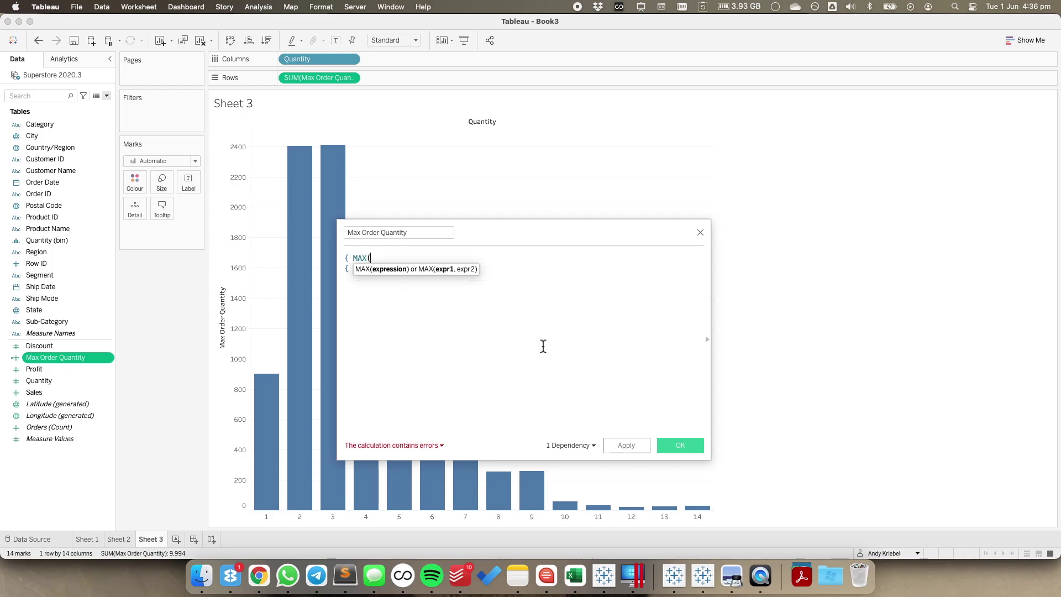
key(Down)
key(End)
key(Return)
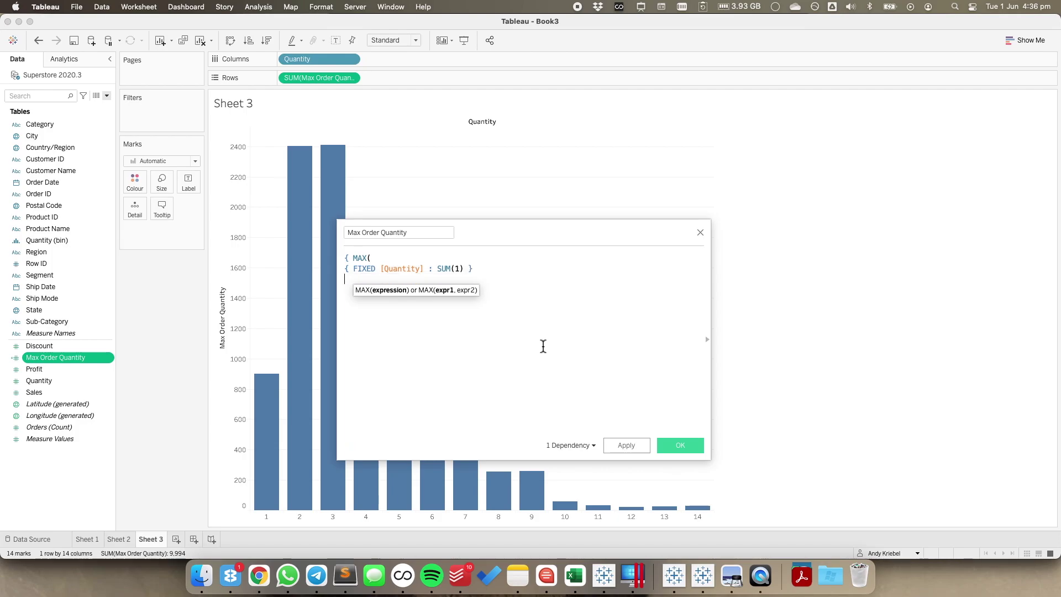
text())
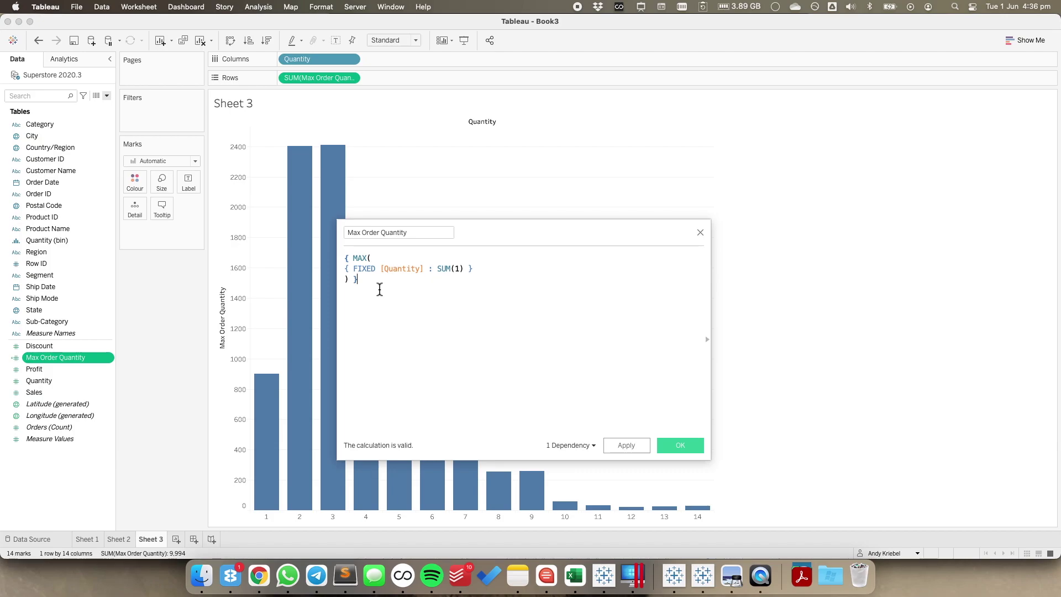
drag(353, 269, 464, 272)
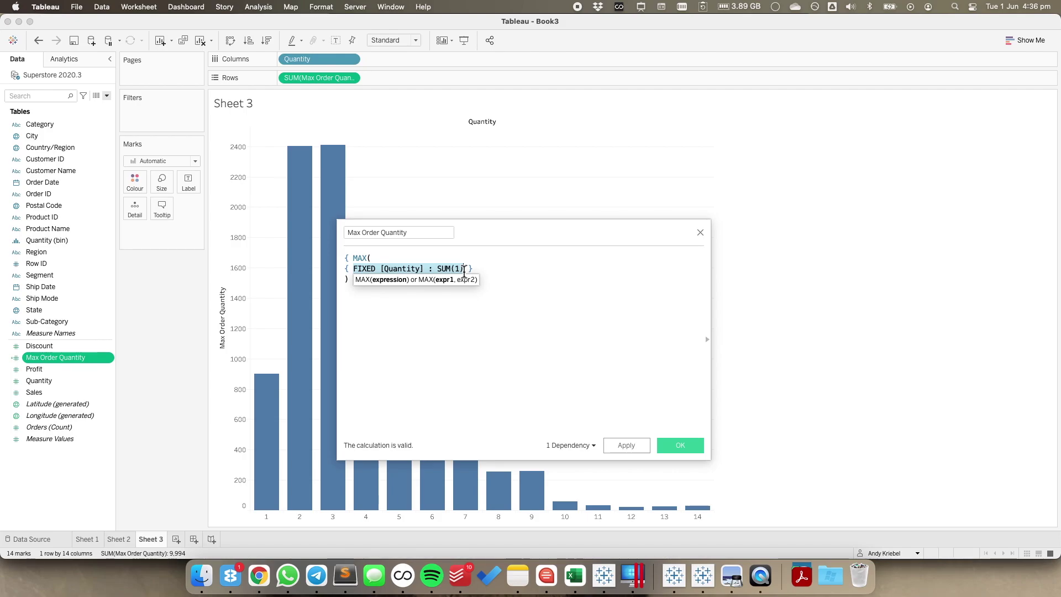
double_click(368, 257)
click(400, 349)
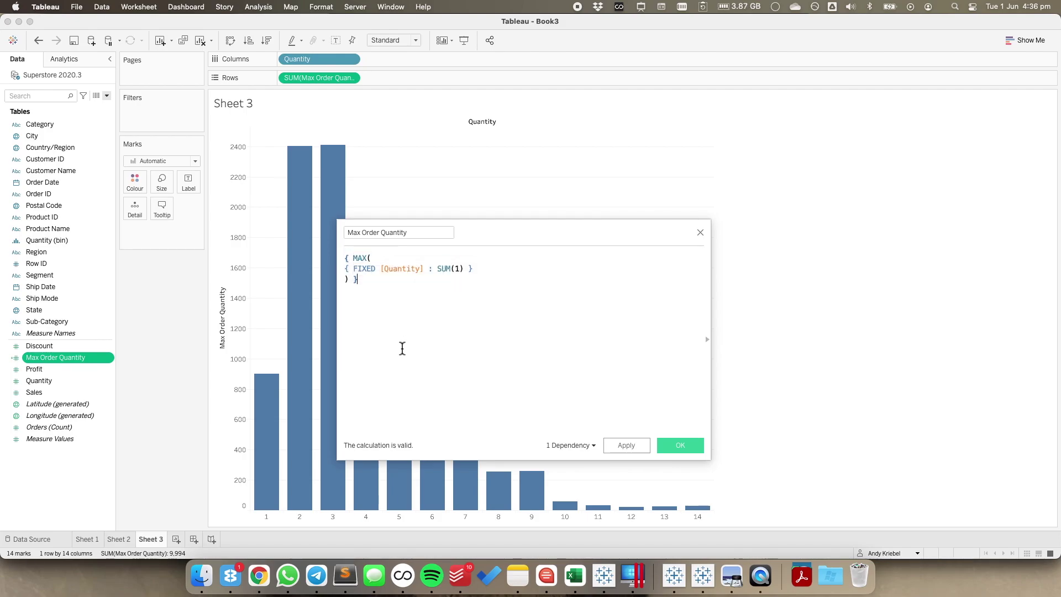
click(675, 446)
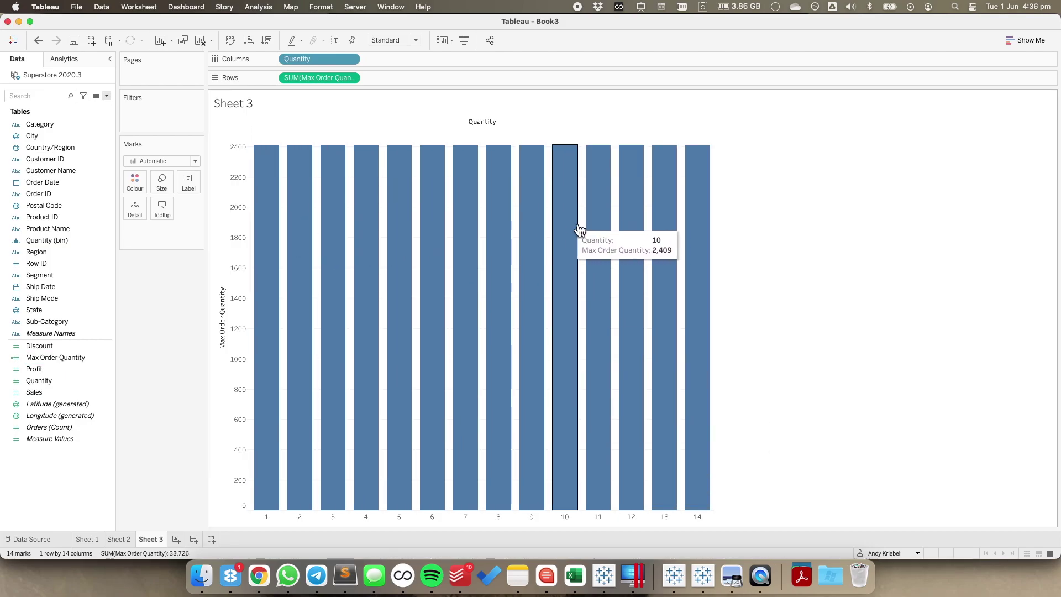
Step: Remove Quantity and show Max Order Quantity as a text label
click(333, 41)
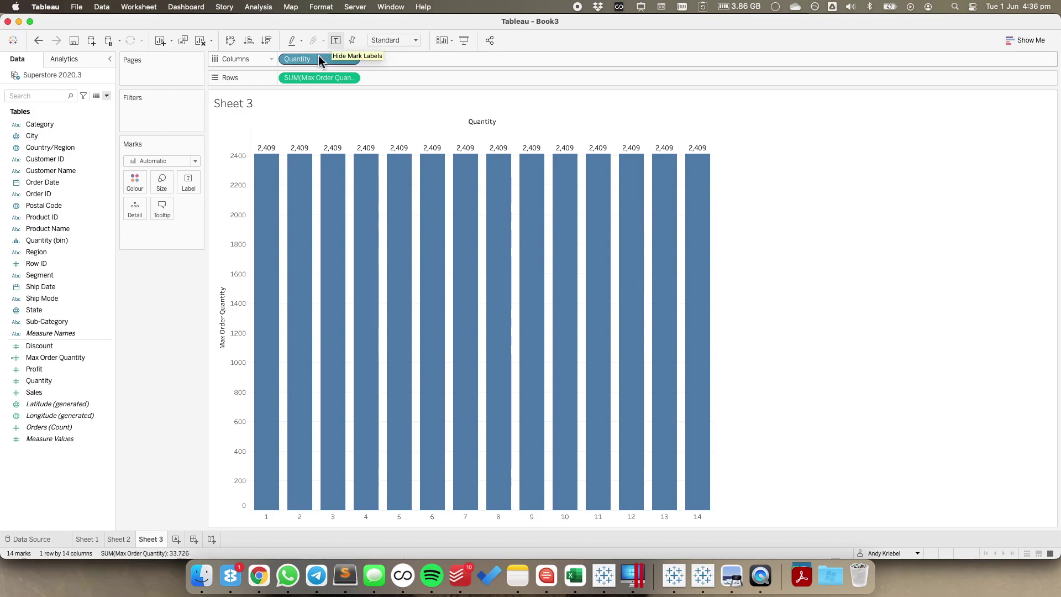
drag(313, 58, 166, 314)
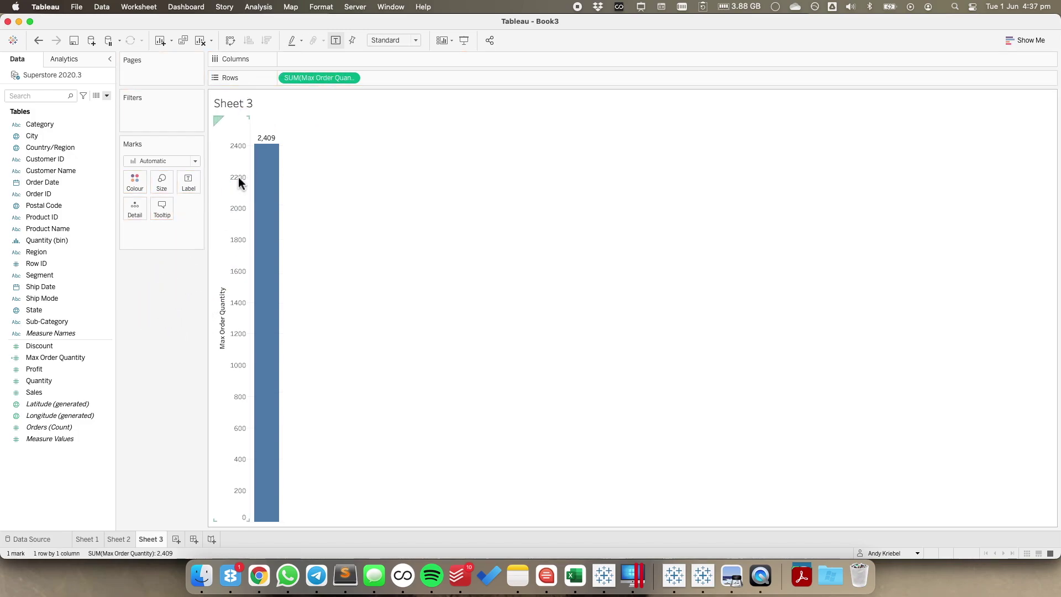
drag(303, 78, 188, 184)
Step: Enlarge the 2,409 label text to 72 pt
click(189, 183)
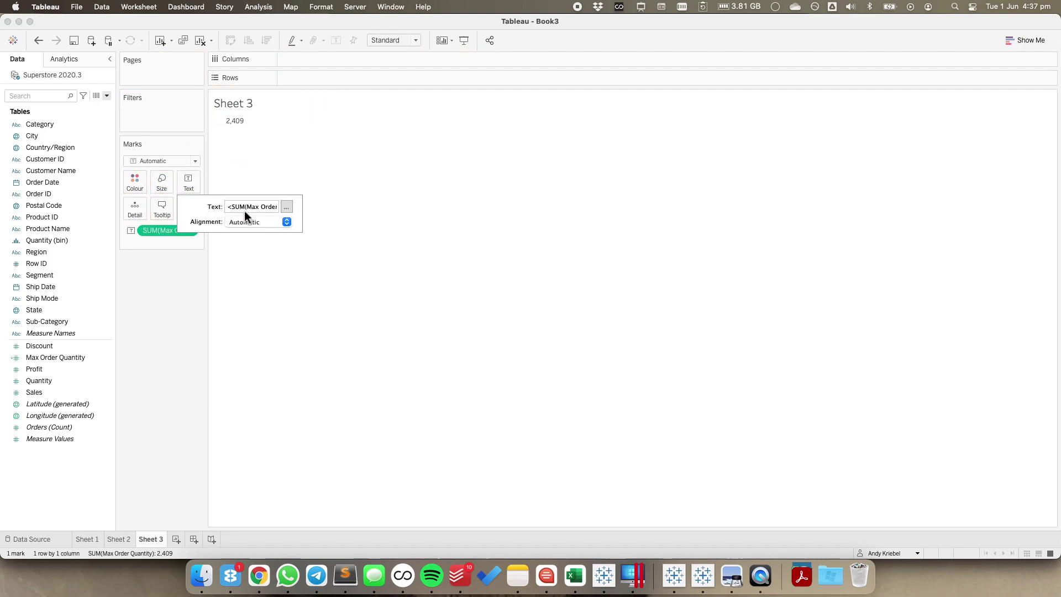
click(287, 207)
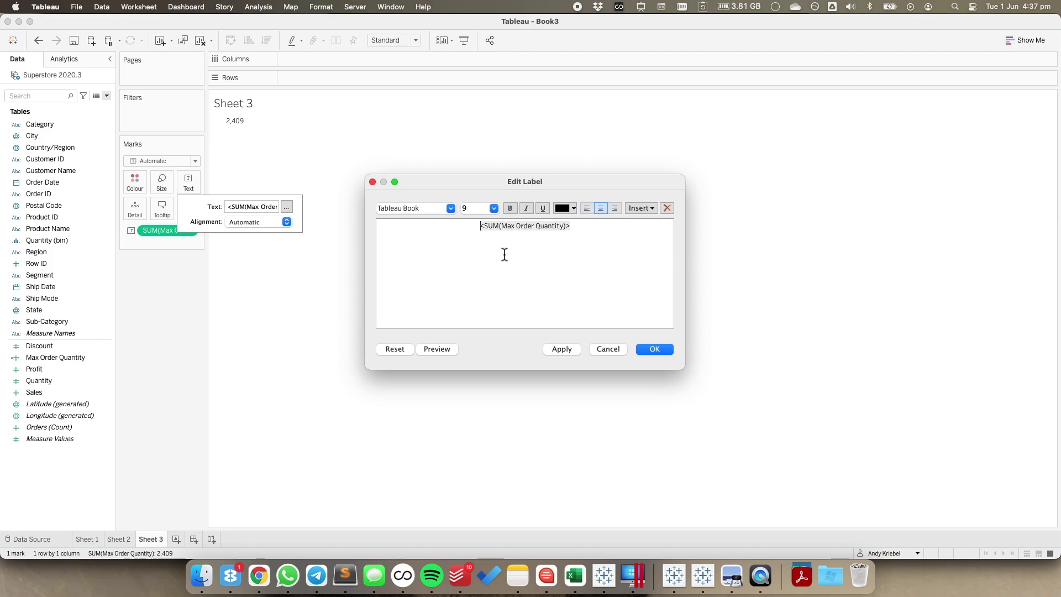
drag(502, 253, 496, 206)
click(494, 208)
click(500, 360)
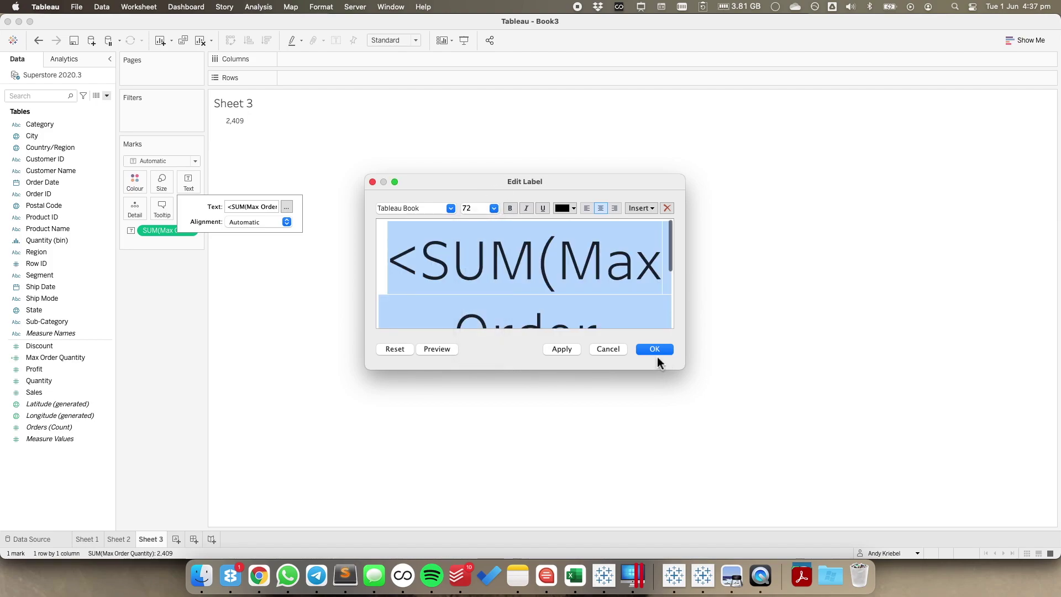
click(654, 350)
click(586, 347)
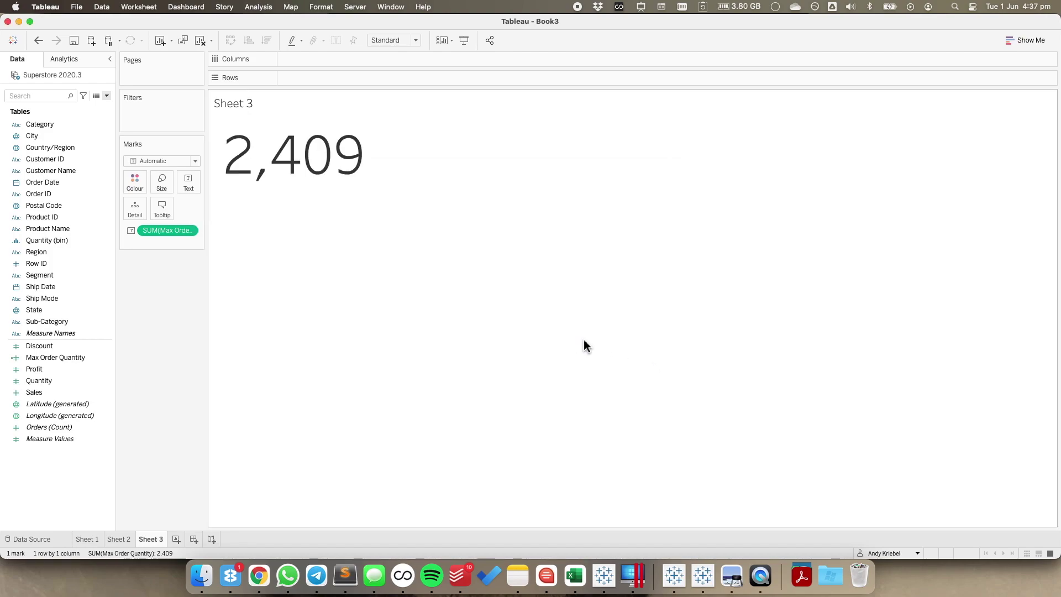
double_click(154, 541)
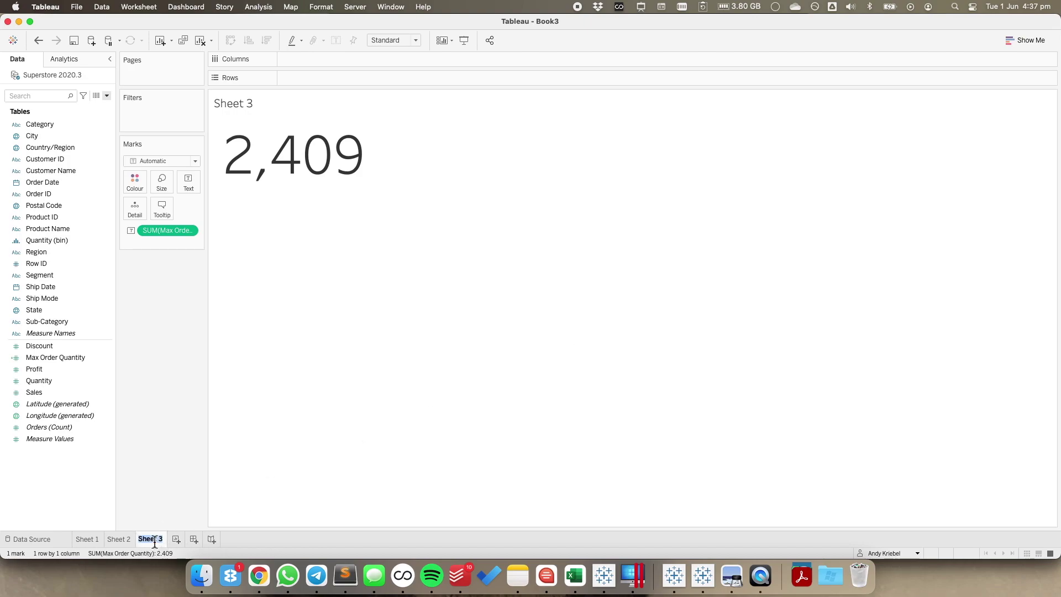
Step: Rename Sheet 3 to 'LOD' and duplicate Sheet 2
text(LOD)
key(Return)
right_click(121, 539)
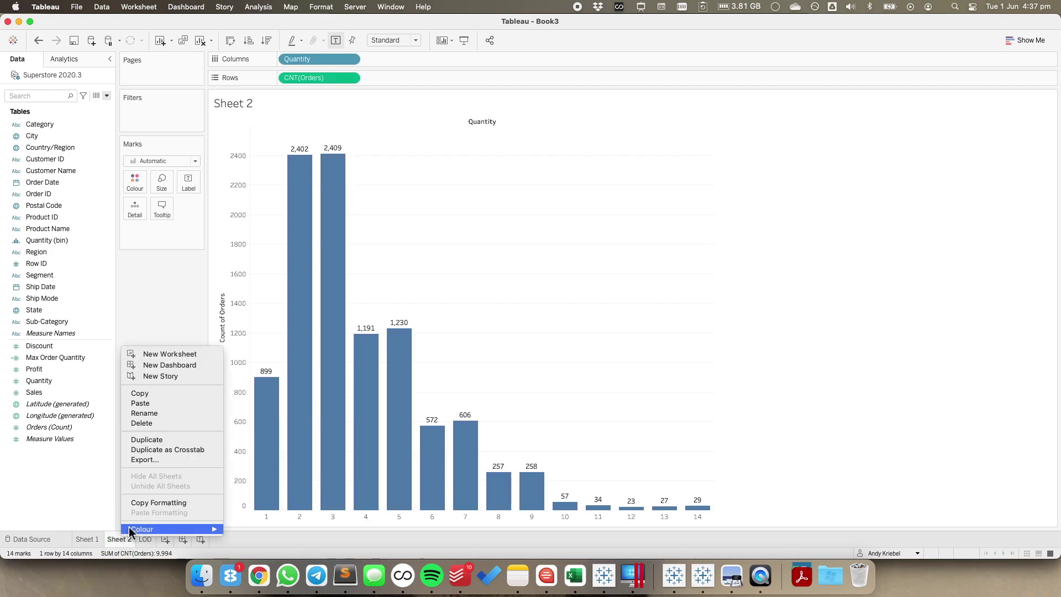
click(148, 439)
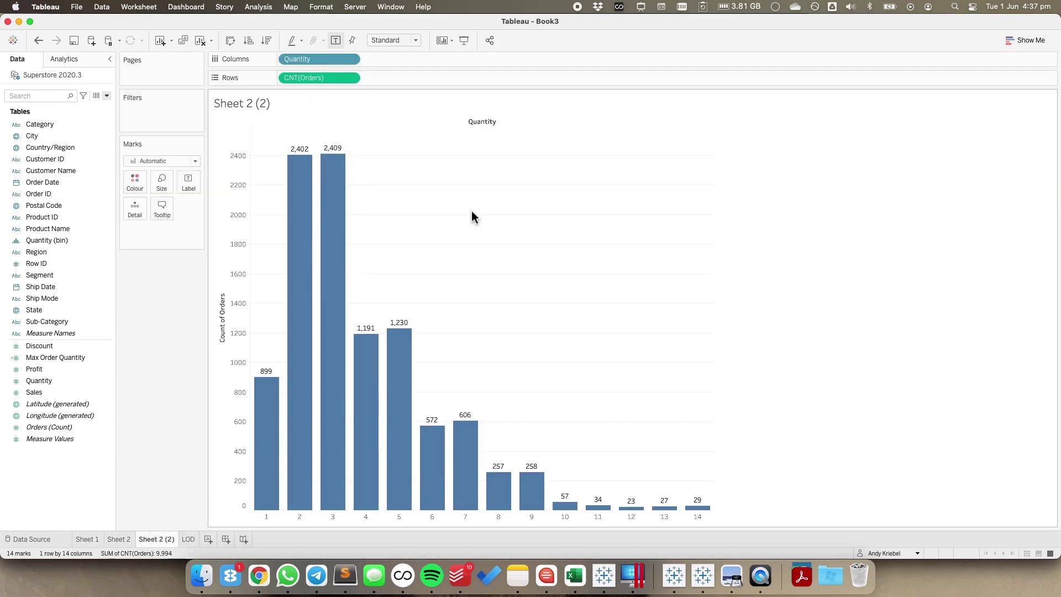
Step: Create calculated field Max Order Quantity TC, starting its formula with WINDOW_MAX
click(107, 96)
click(104, 109)
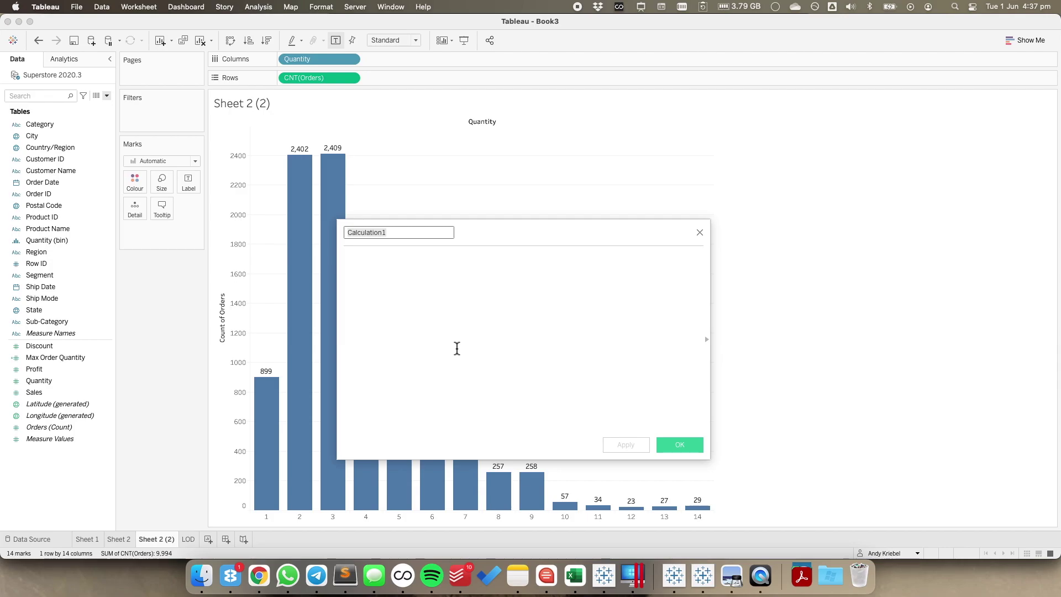
text(M)
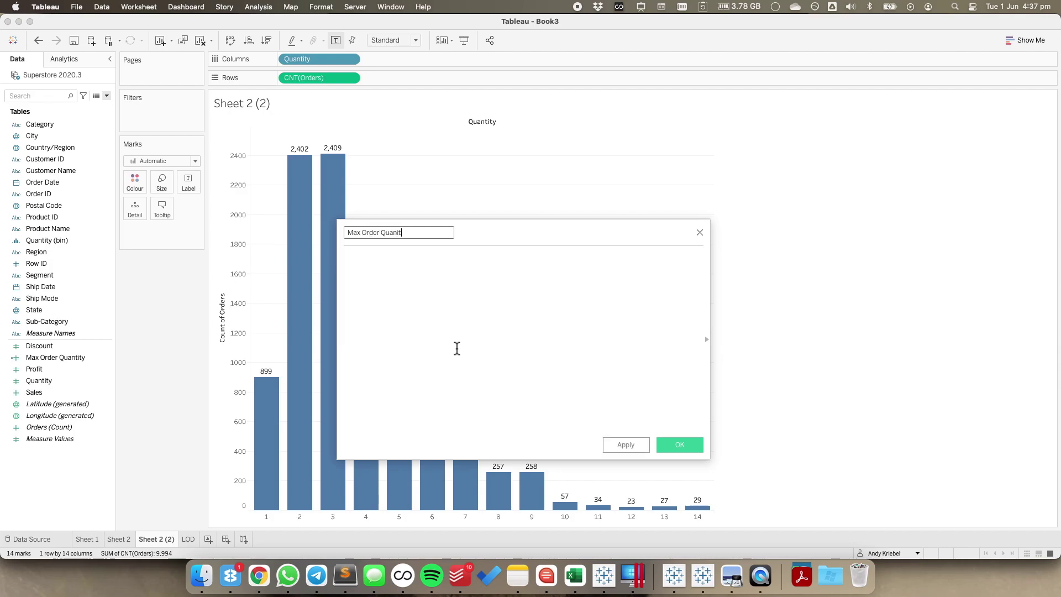
text(ax Order Quantity TC)
click(457, 349)
text(WIND)
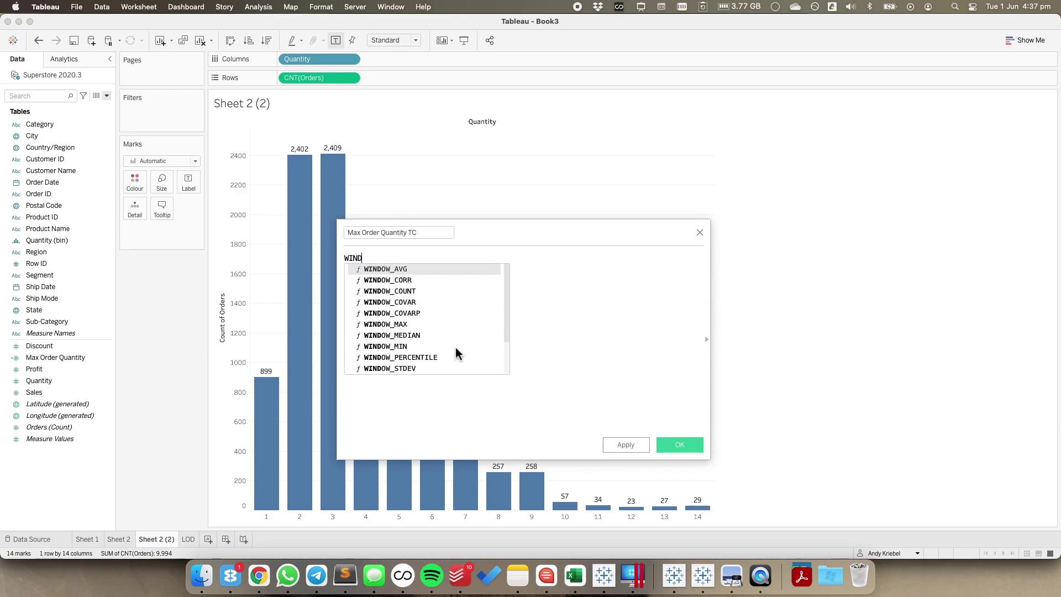
key(Down)
key(Down)
key(Down)
key(Down)
key(Down)
key(Return)
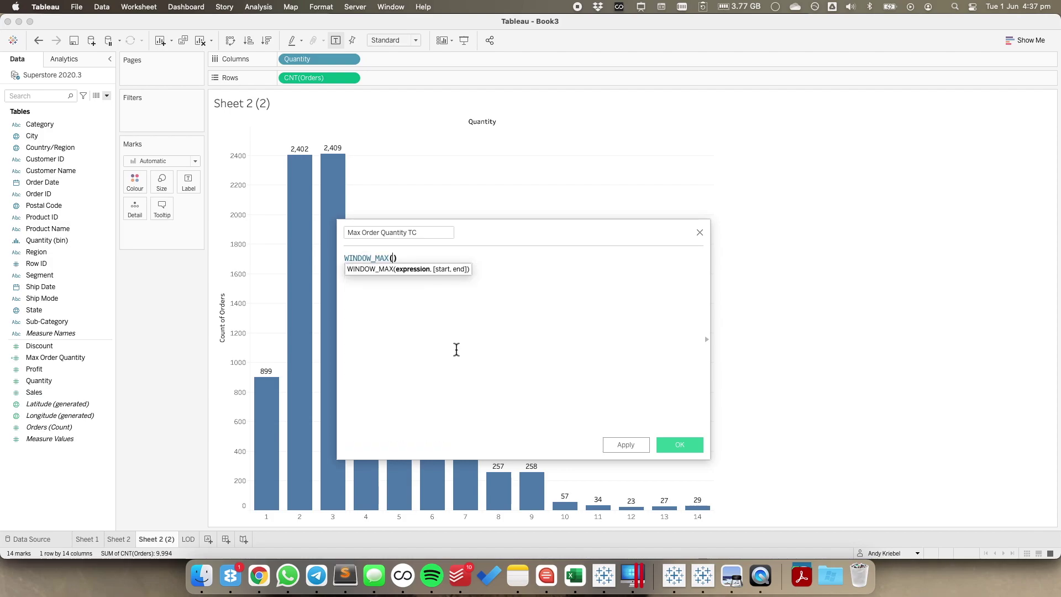
text(cnt)
key(Return)
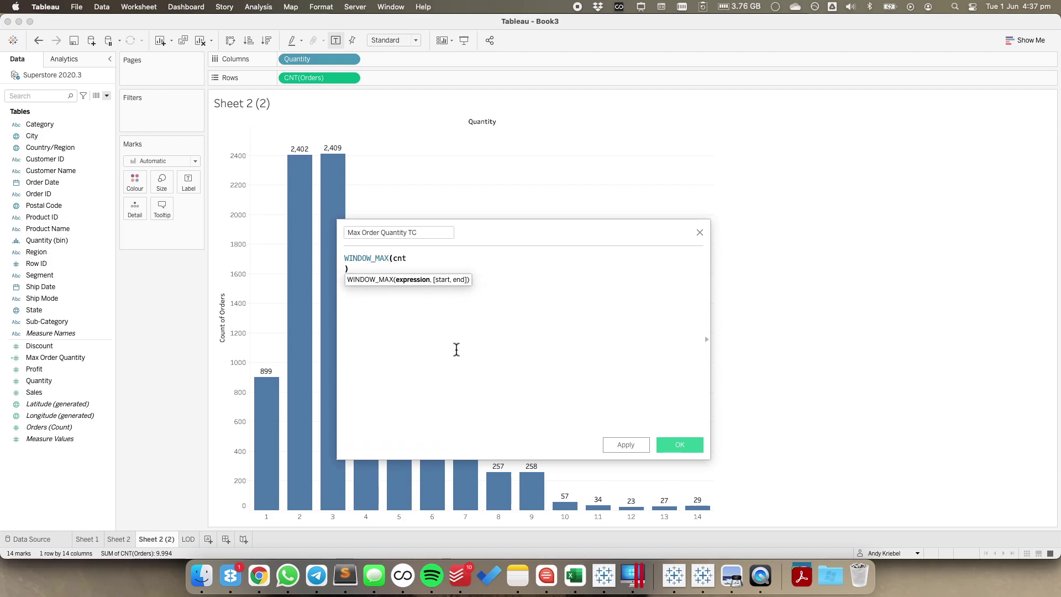
key(BackSpace)
key(BackSpace)
key(BackSpace)
key(BackSpace)
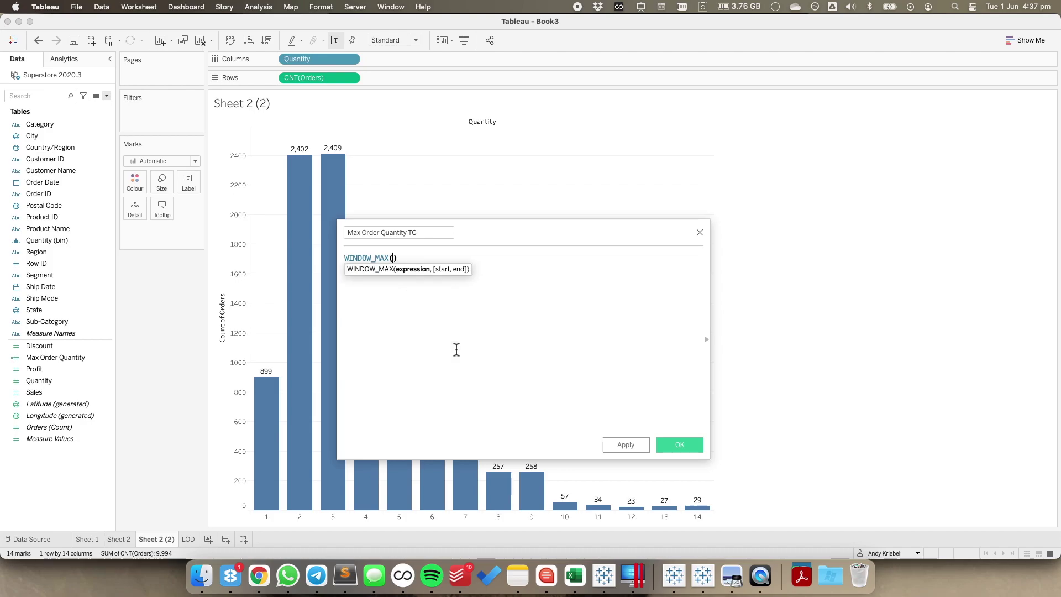
Step: Finish the formula as WINDOW_MAX(COUNT([Orders])), save it, and add it to Rows
drag(319, 78, 451, 277)
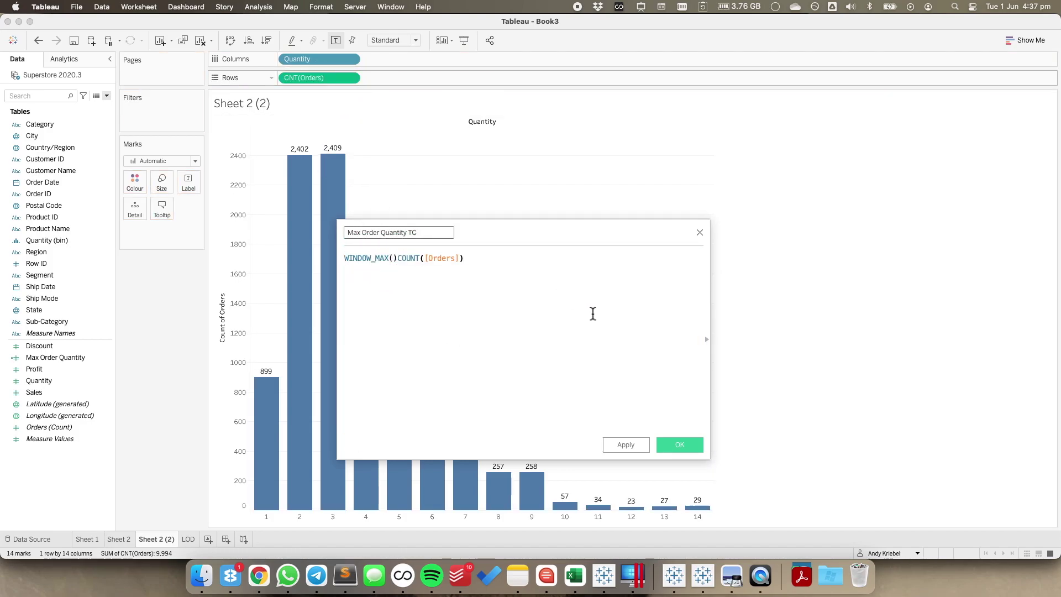
text())
click(397, 259)
key(BackSpace)
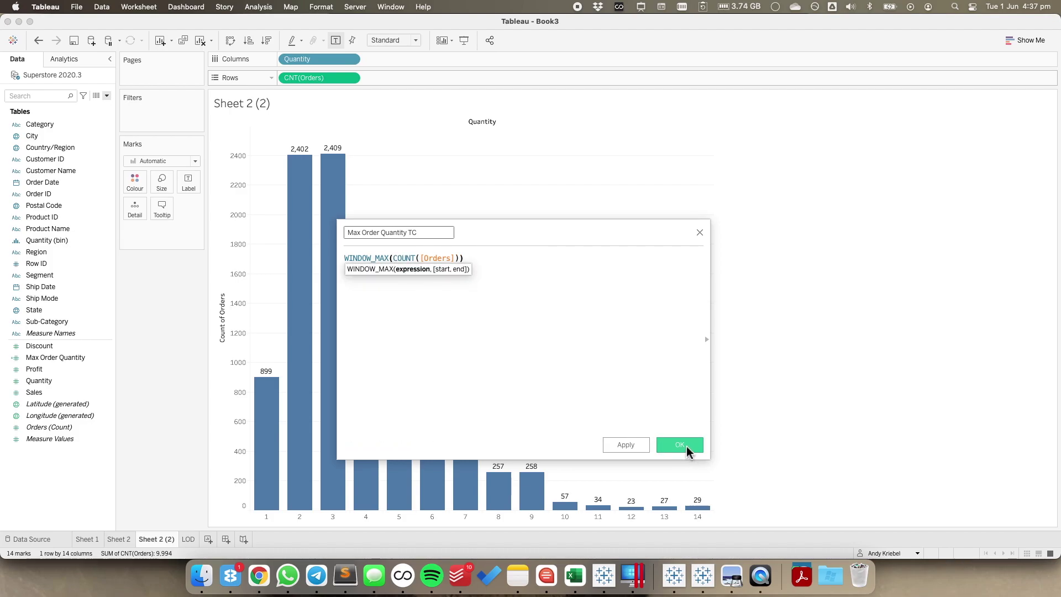
click(687, 450)
drag(64, 368, 423, 75)
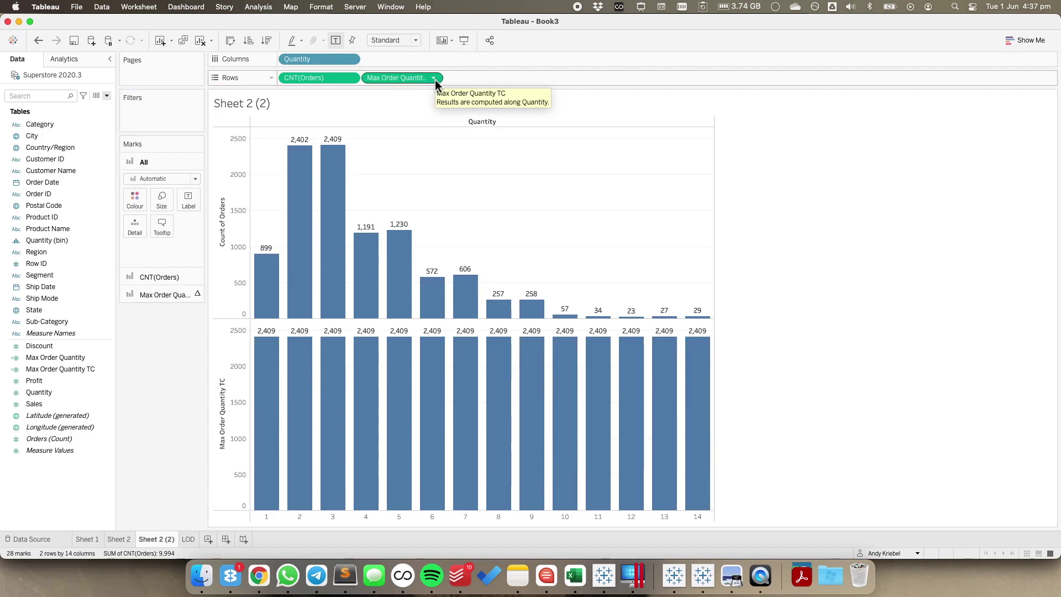
Step: Compute Max Order Quantity TC along Quantity and remove CNT(Orders) from Rows
click(434, 78)
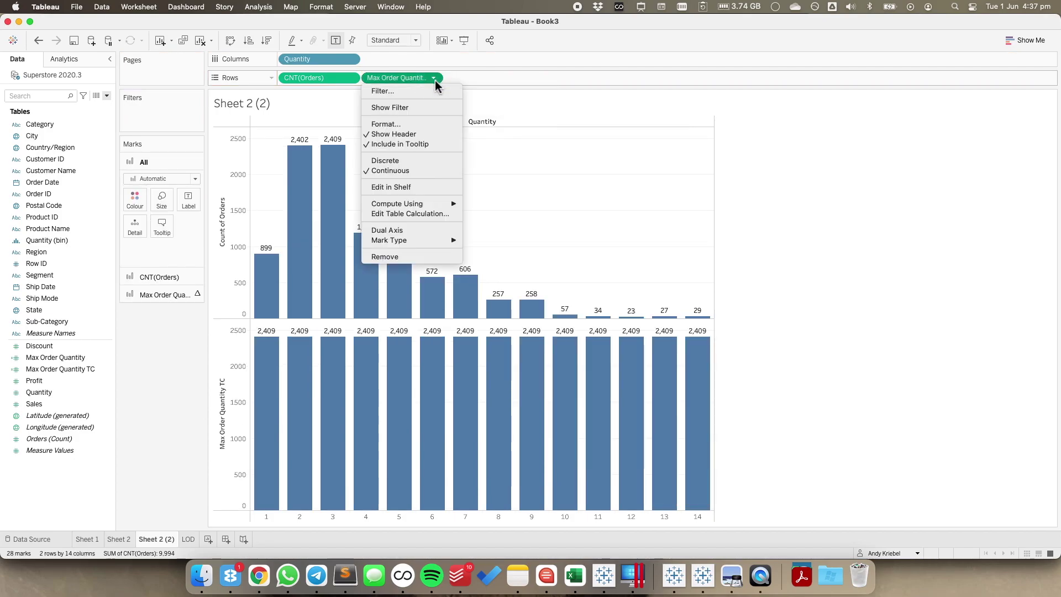
click(416, 216)
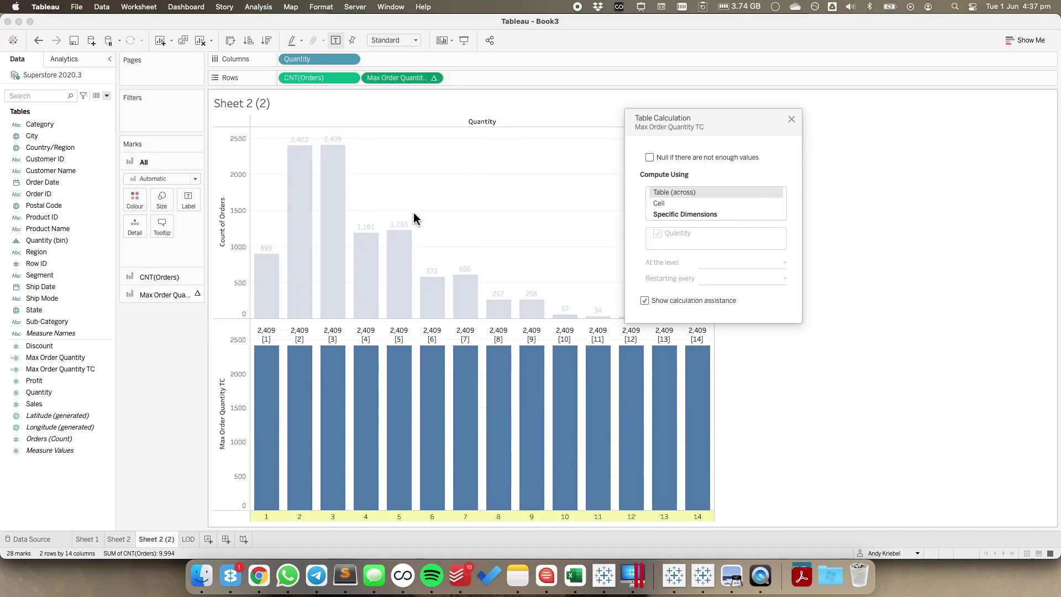
click(673, 215)
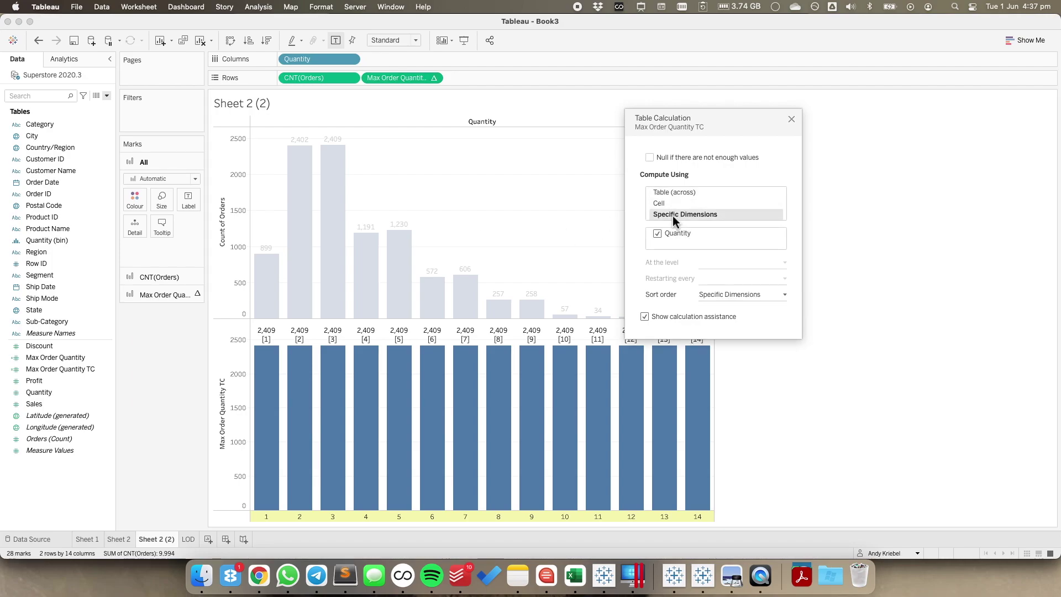
click(791, 119)
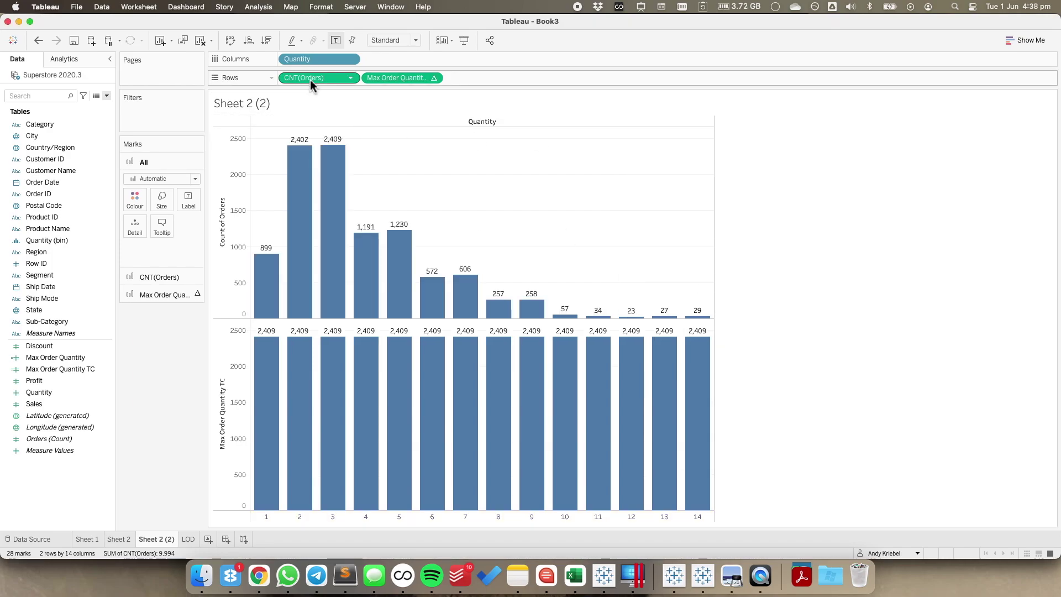
drag(312, 78, 259, 28)
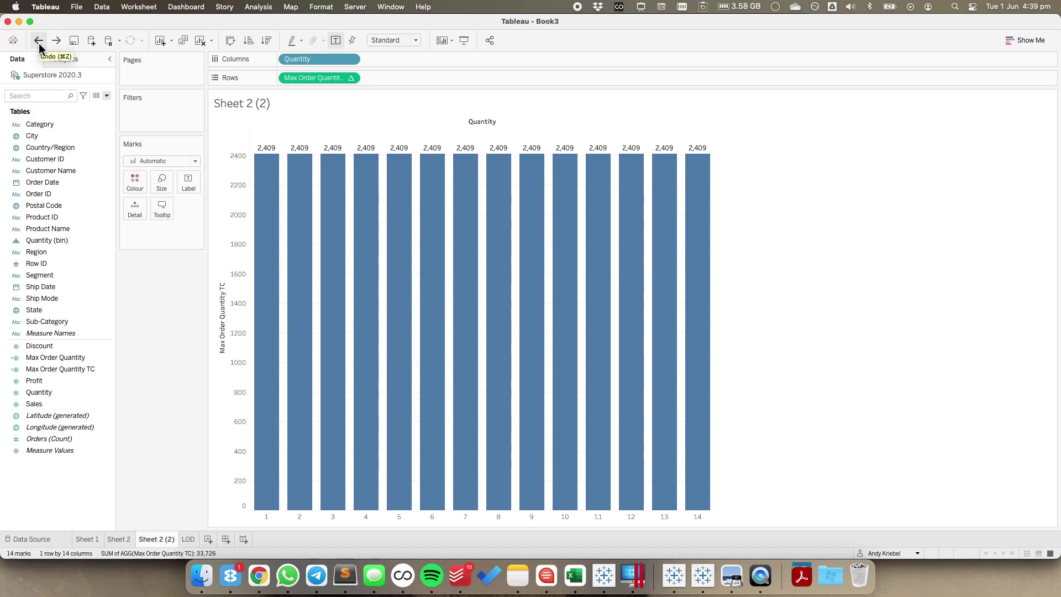
Step: Create a calculated field named FIRST with formula FIRST()
click(107, 96)
click(91, 108)
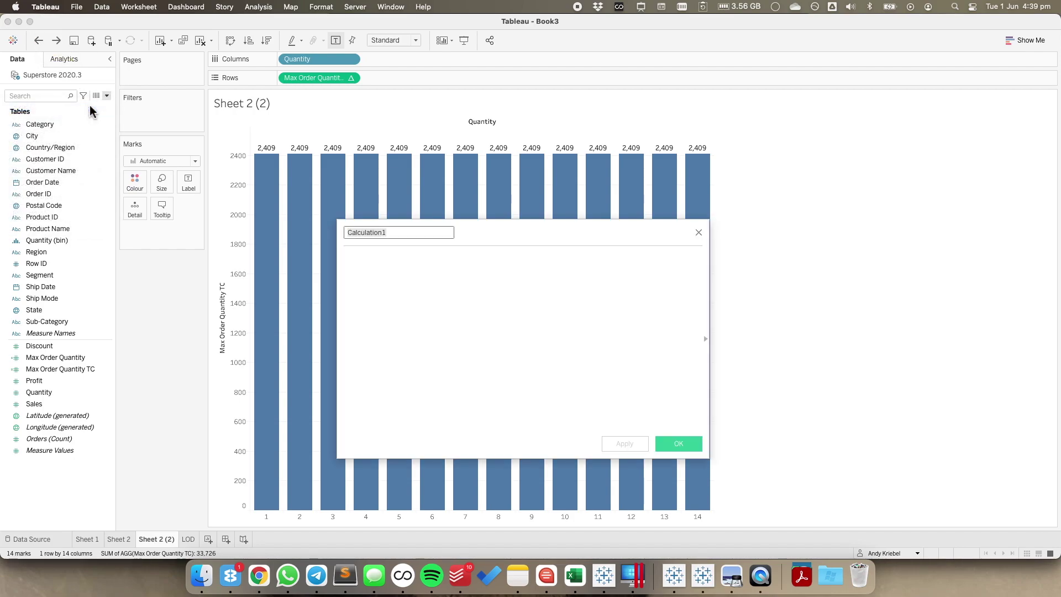
text(FIRST)
key(Tab)
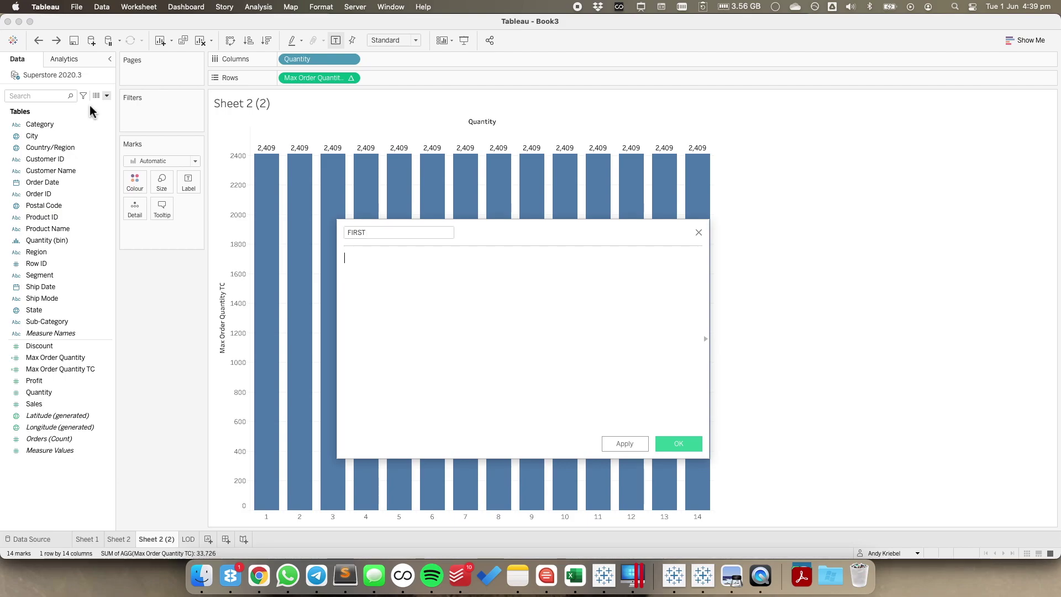
text(FIRST())
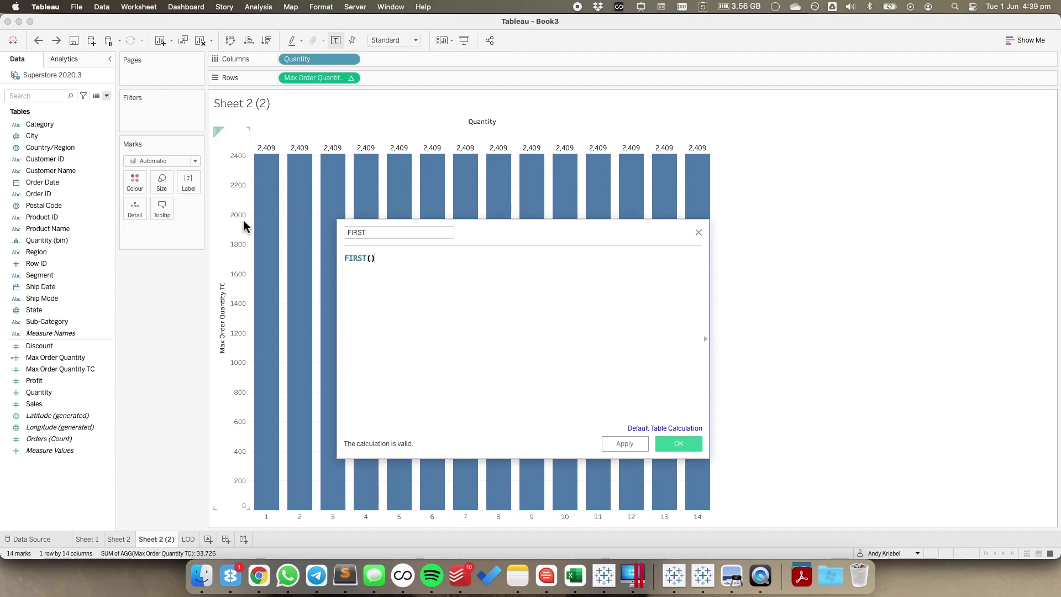
click(676, 444)
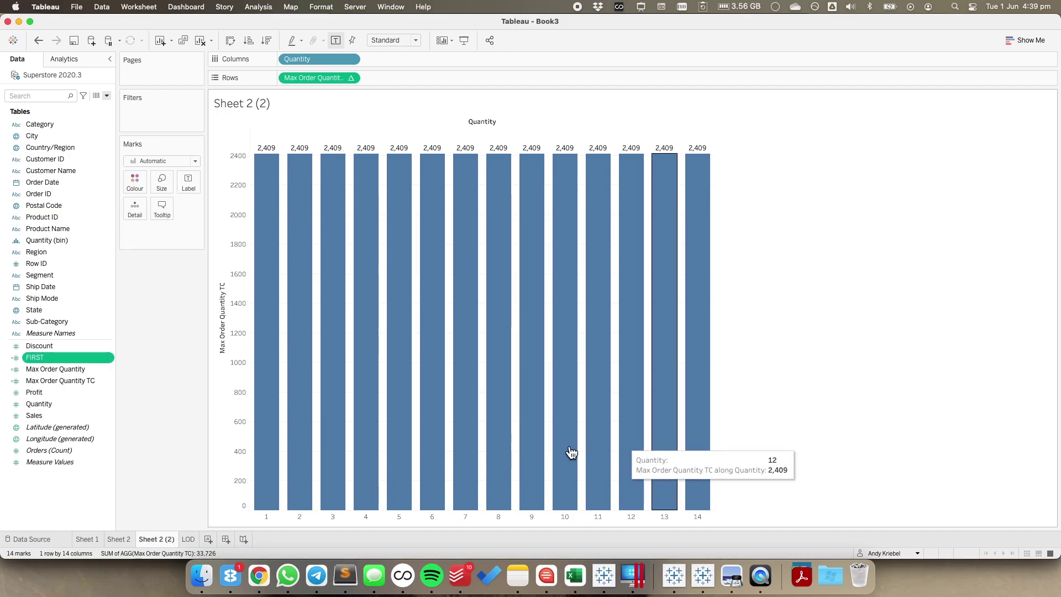
Step: Convert FIRST to discrete and add it to Columns beside Quantity
right_click(41, 359)
click(77, 264)
drag(35, 358, 389, 63)
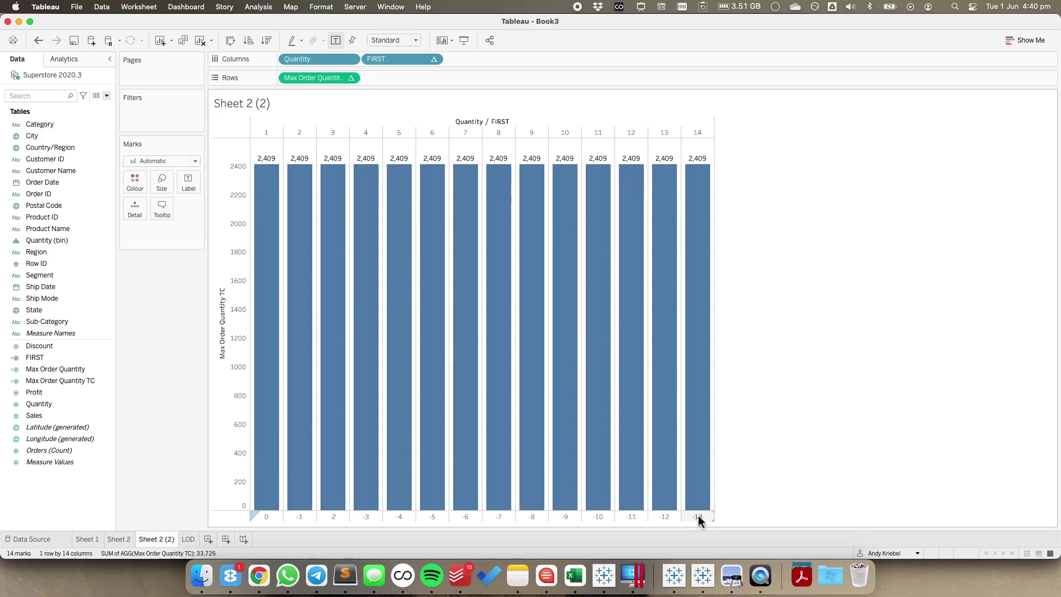
Step: Set the FIRST field's table calculation to compute using Quantity
click(437, 59)
mouse_move(424, 204)
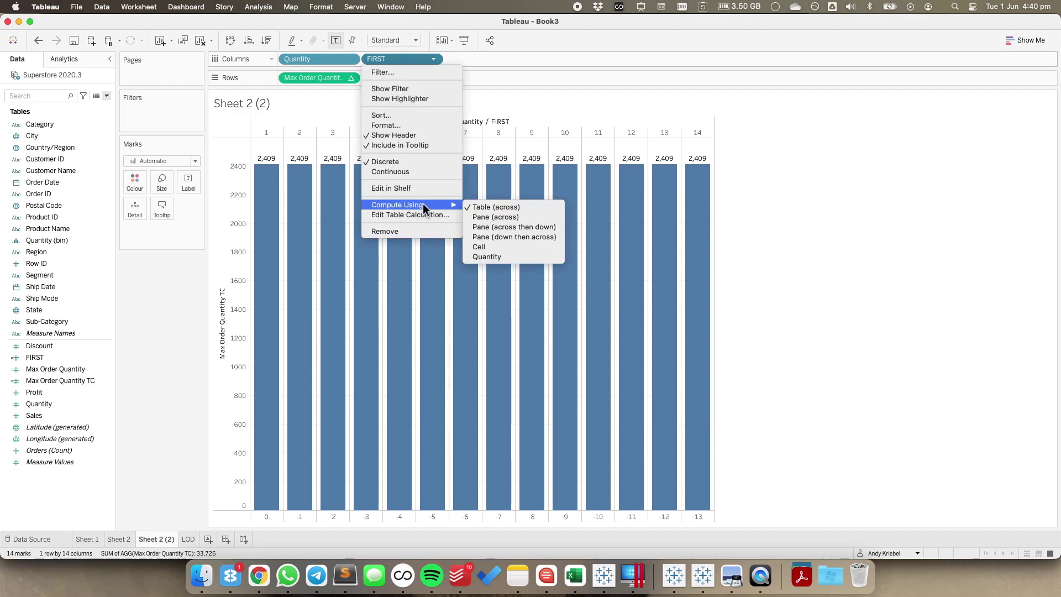
click(487, 257)
Step: Filter on FIRST, keeping only the value 0, so a single 2,409 bar remains
drag(389, 58, 153, 115)
scroll(460, 272, down, 3)
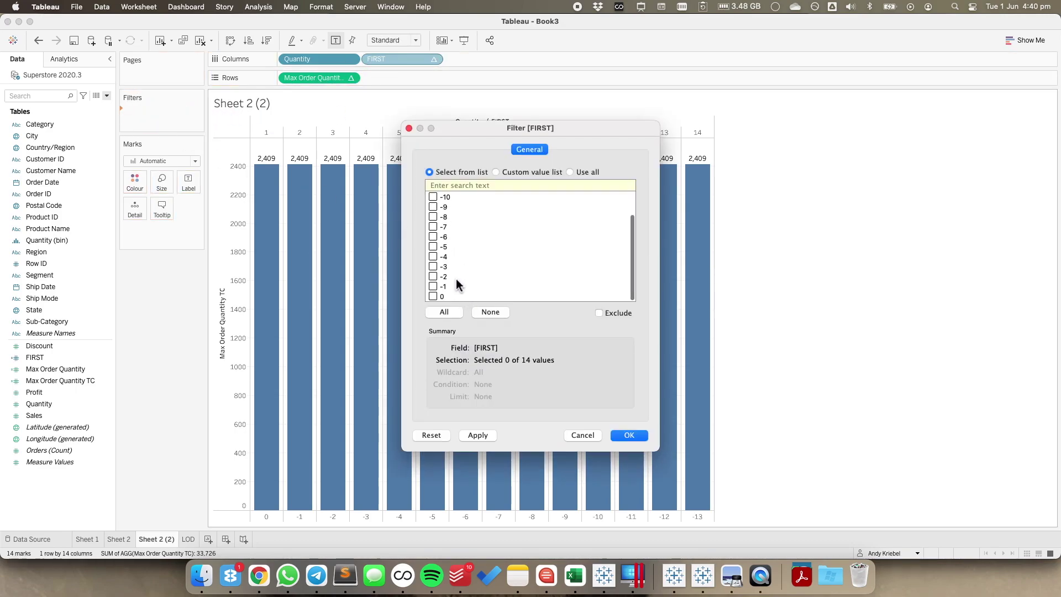
click(433, 296)
click(631, 435)
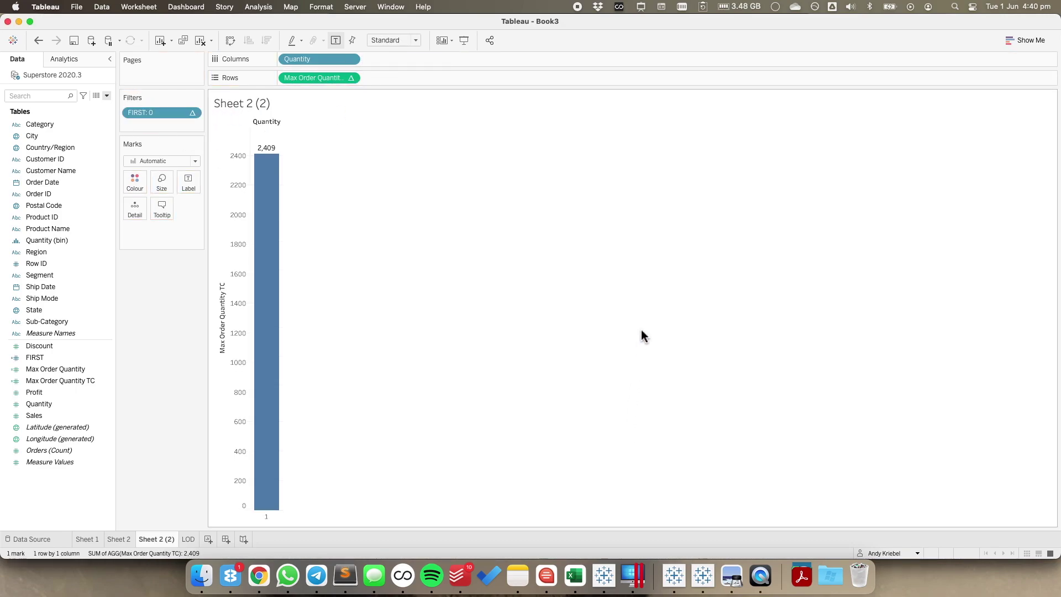
mouse_move(264, 163)
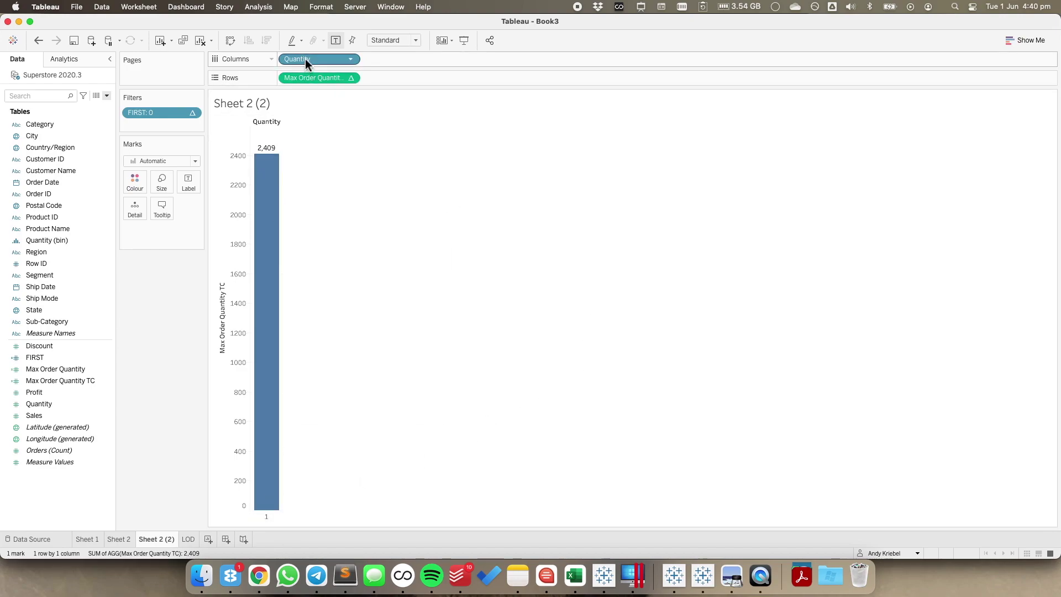
Step: Move Quantity to Detail, label the mark with Max Order Quantity TC, and set the label font to 72 pt
drag(305, 59, 133, 209)
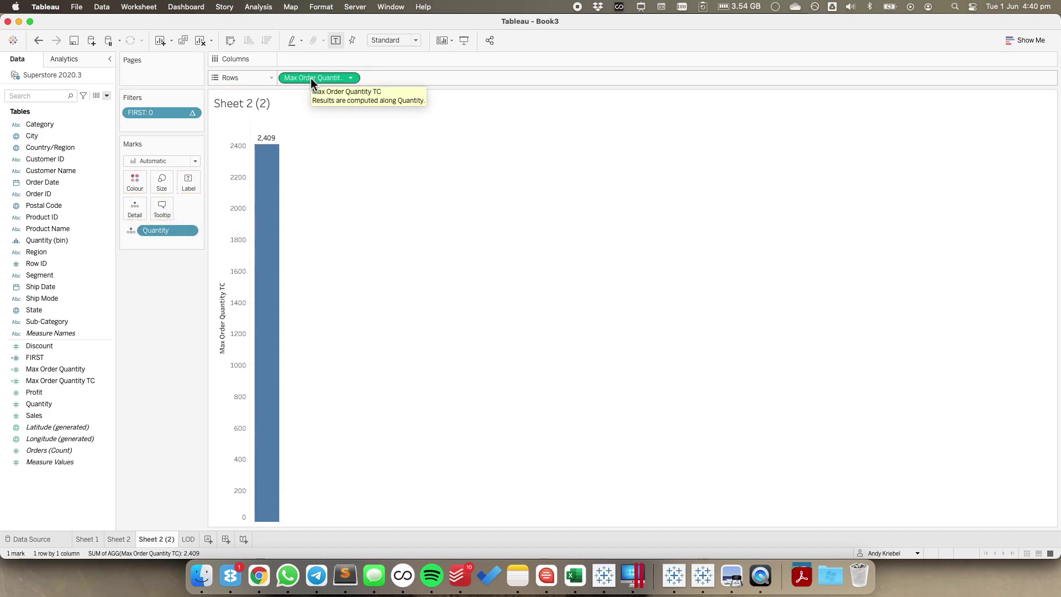
drag(311, 78, 187, 179)
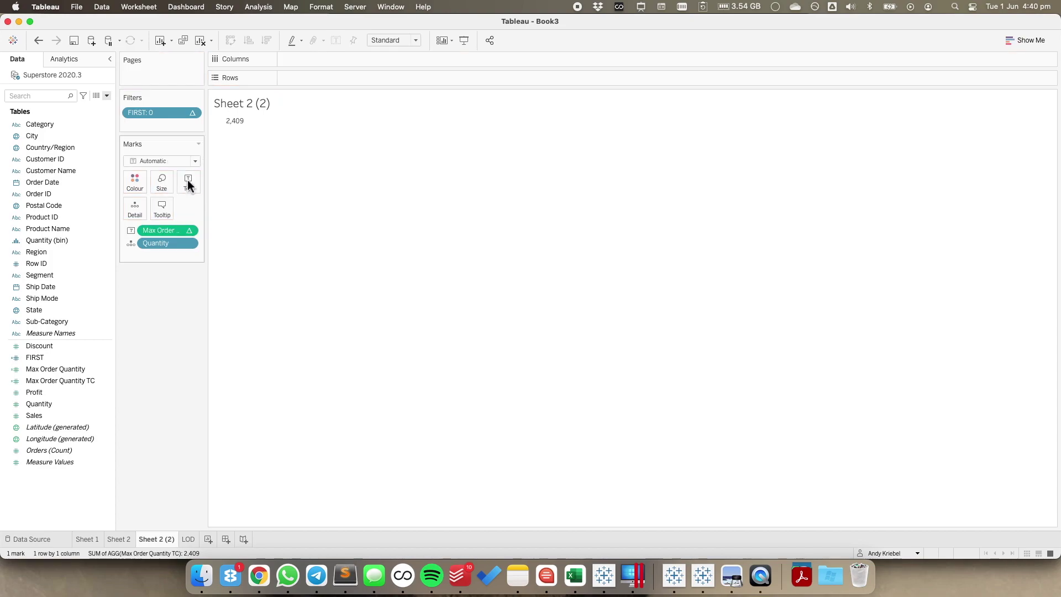
click(187, 187)
click(286, 206)
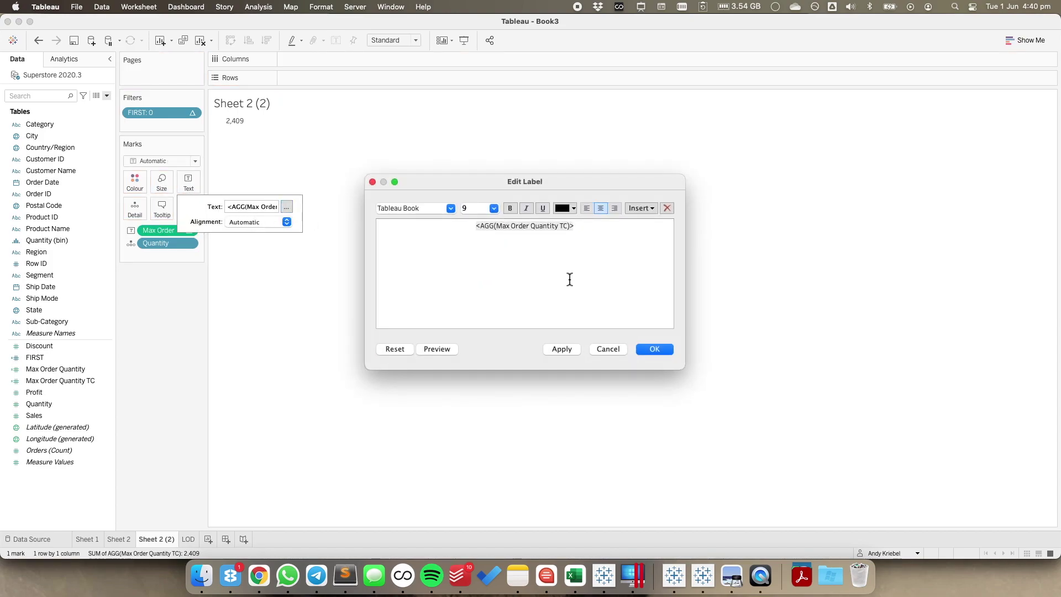
click(493, 208)
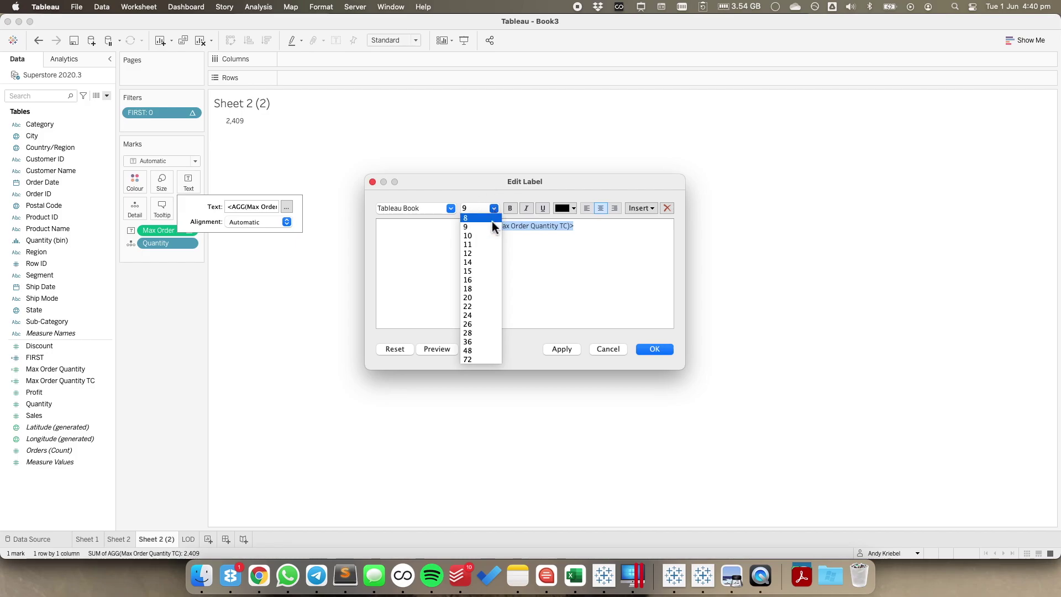
click(477, 359)
click(655, 349)
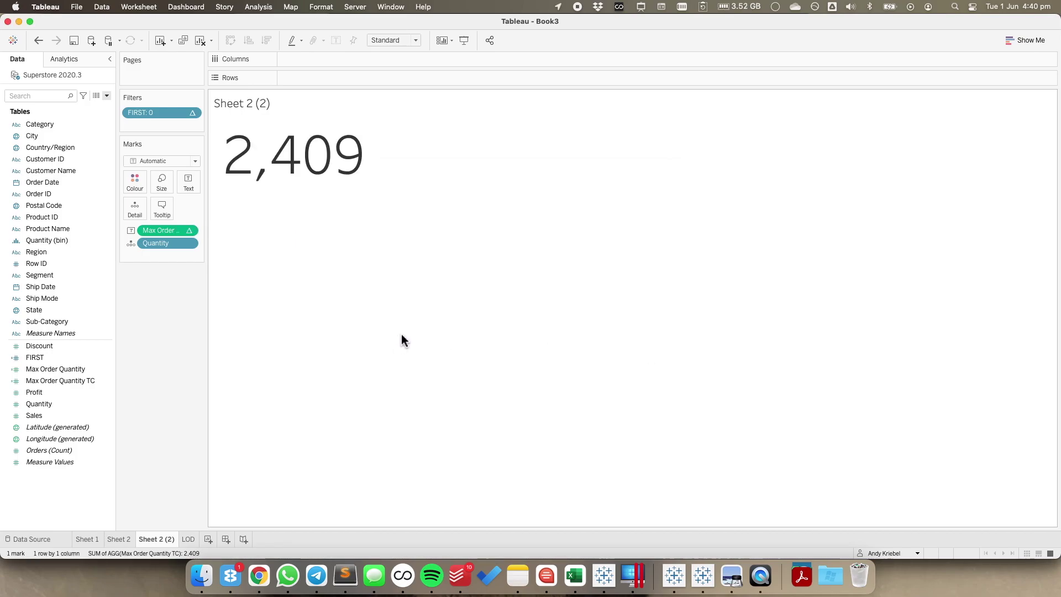